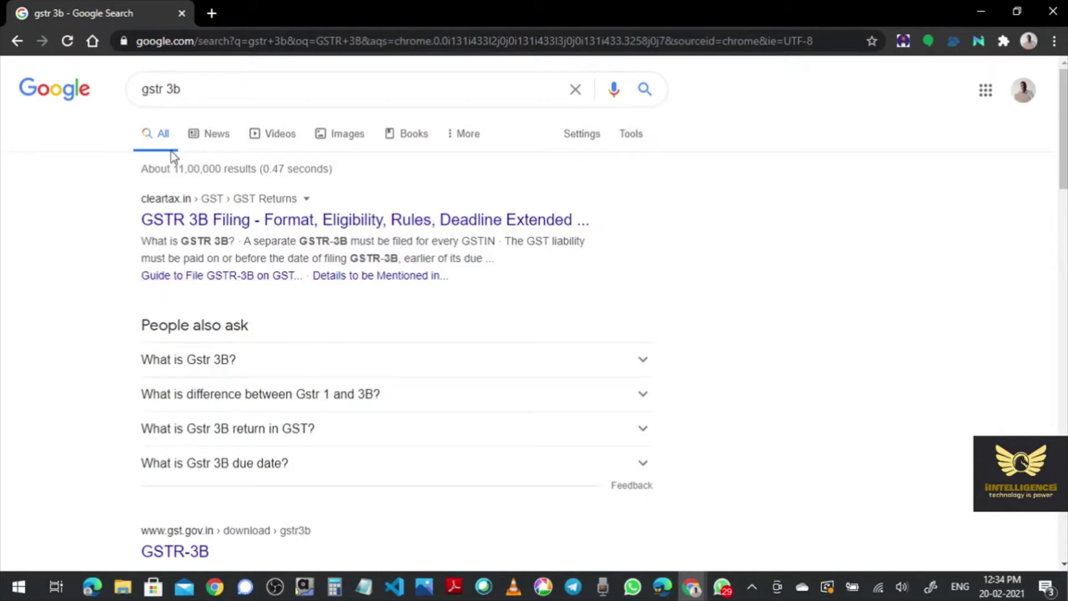
- Open the top 'gstr 3b' search result, then start a fresh blank browser tab
{"action": "left_click", "coordinate": [253, 222]}
{"action": "left_click", "coordinate": [212, 15]}
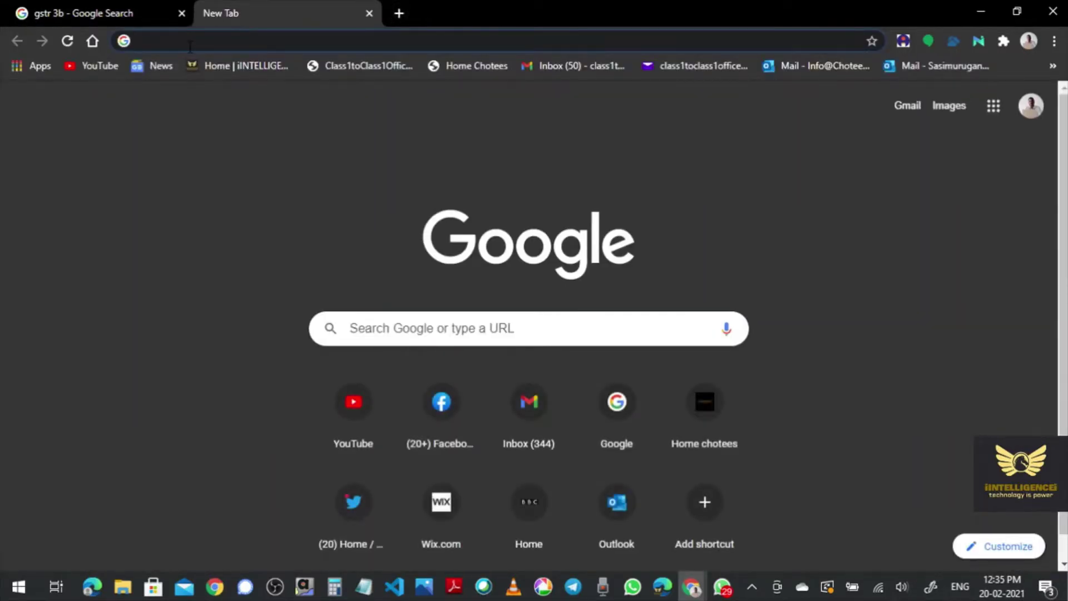
- Go to gst.gov.in by typing 'gst' in the address bar and accepting the autocomplete
{"action": "type", "text": "h"}
{"action": "key", "text": "Delete"}
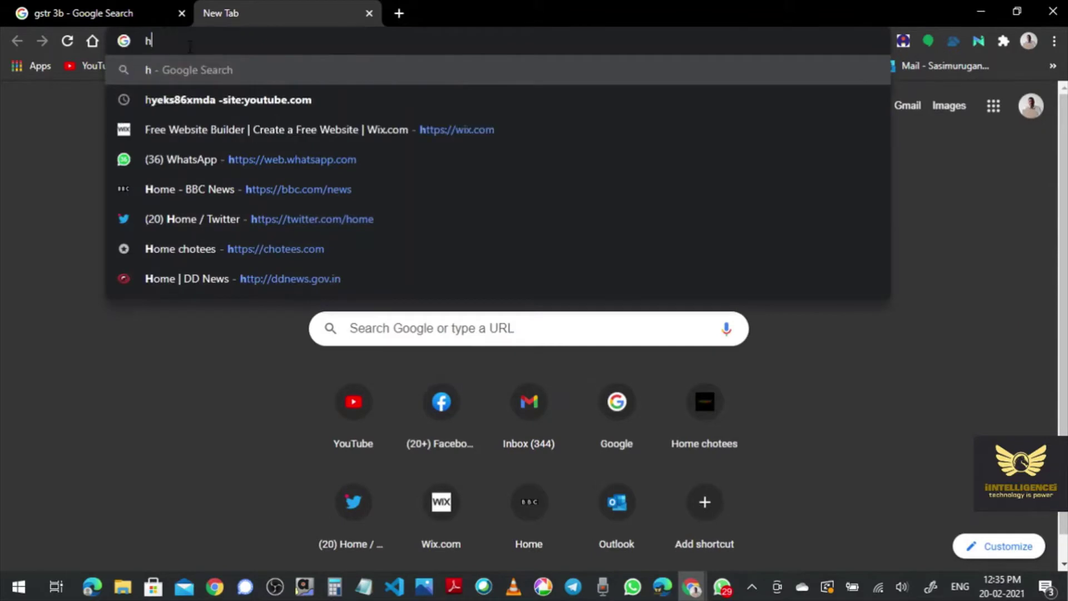
{"action": "type", "text": "gs"}
{"action": "key", "text": "BackSpace"}
{"action": "key", "text": "BackSpace"}
{"action": "key", "text": "BackSpace"}
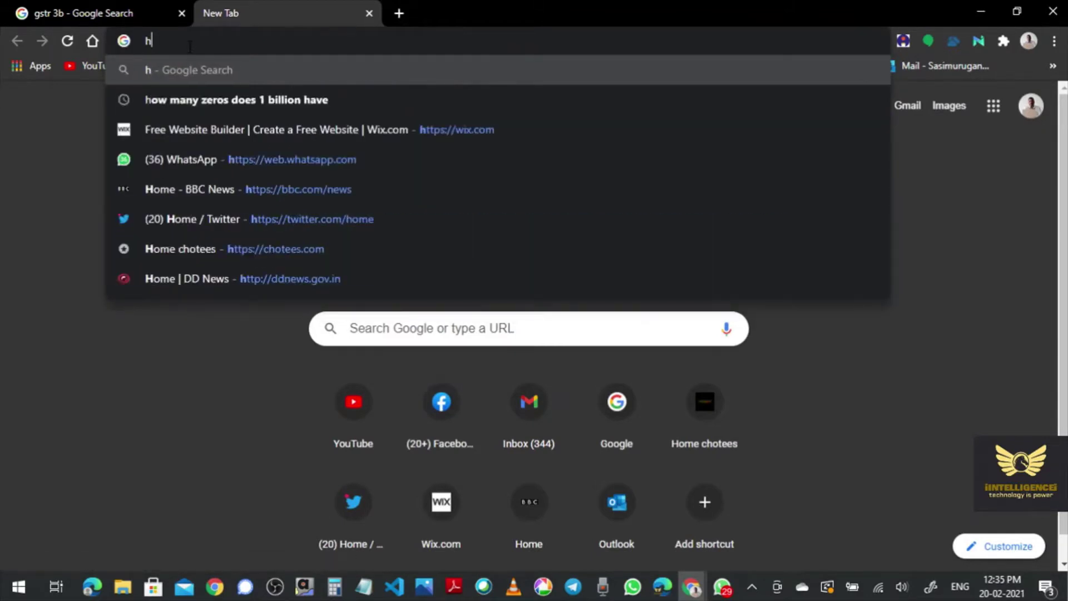
{"action": "type", "text": "gst"}
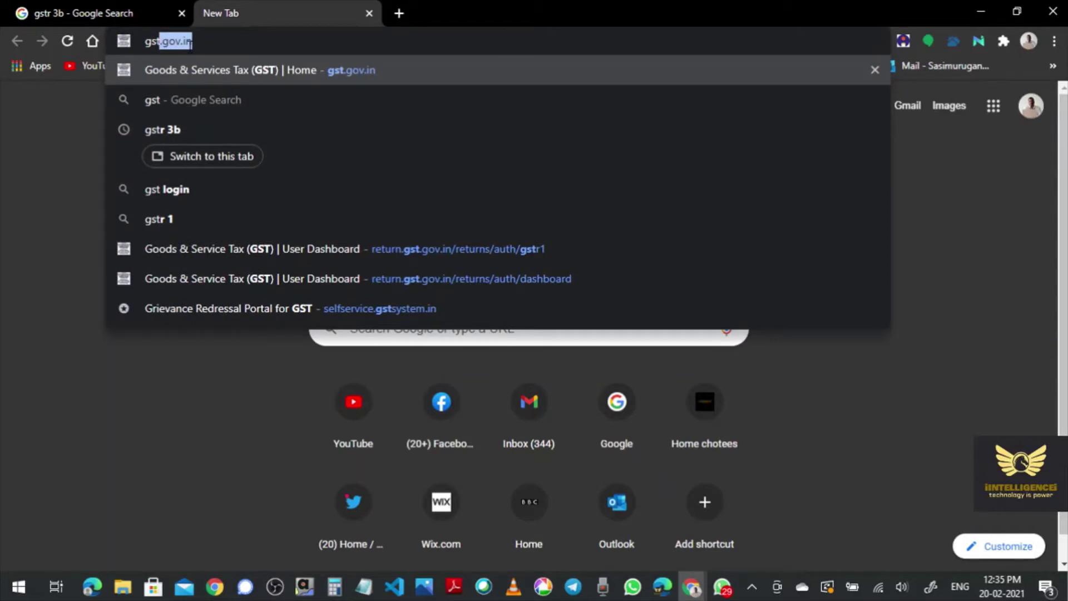
{"action": "key", "text": "Return"}
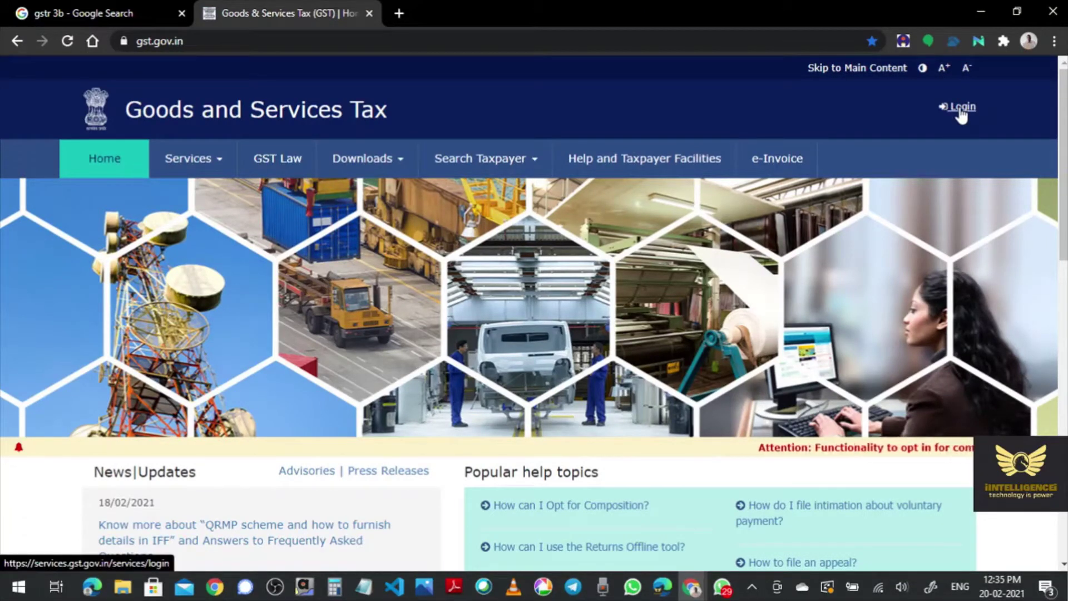
- Log in with the taxpayer's username, password and captcha, re-entering the captcha after a rejected attempt
{"action": "left_click", "coordinate": [961, 113]}
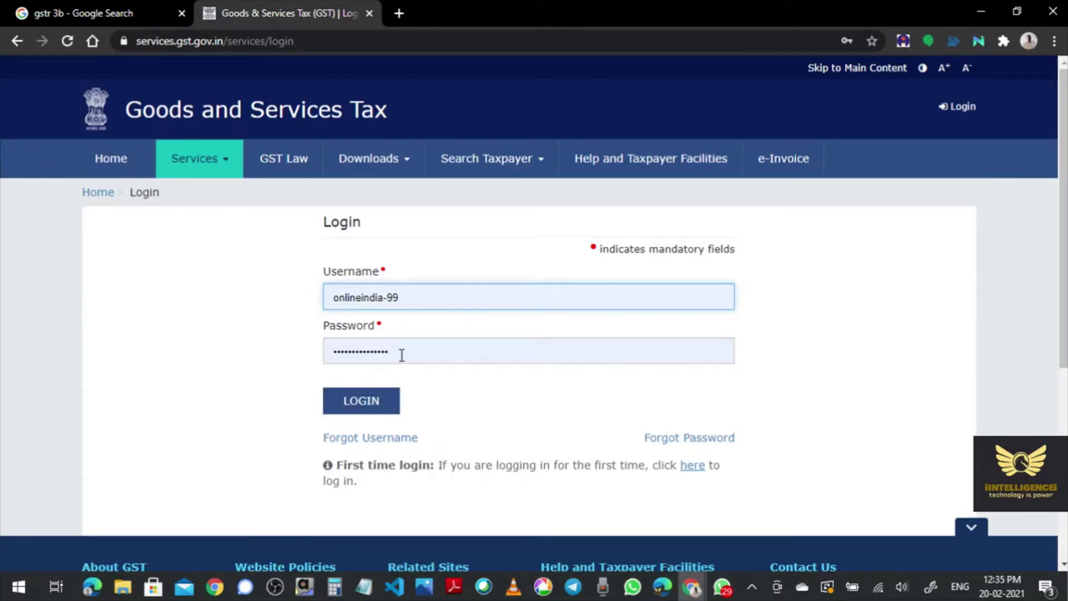
{"action": "left_click", "coordinate": [361, 405]}
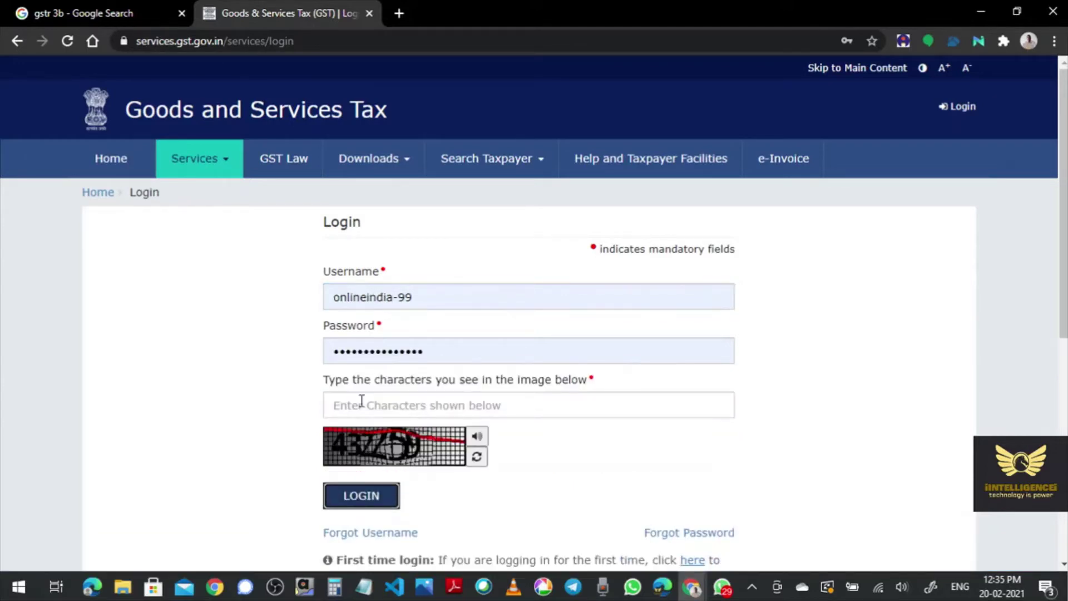
{"action": "left_click", "coordinate": [359, 405]}
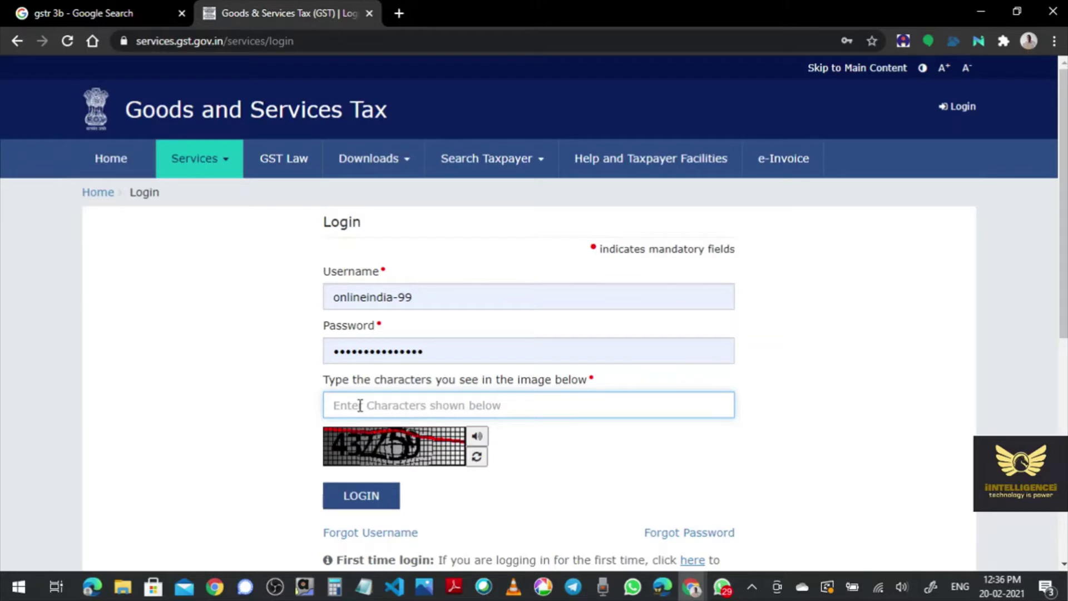
{"action": "type", "text": "4359"}
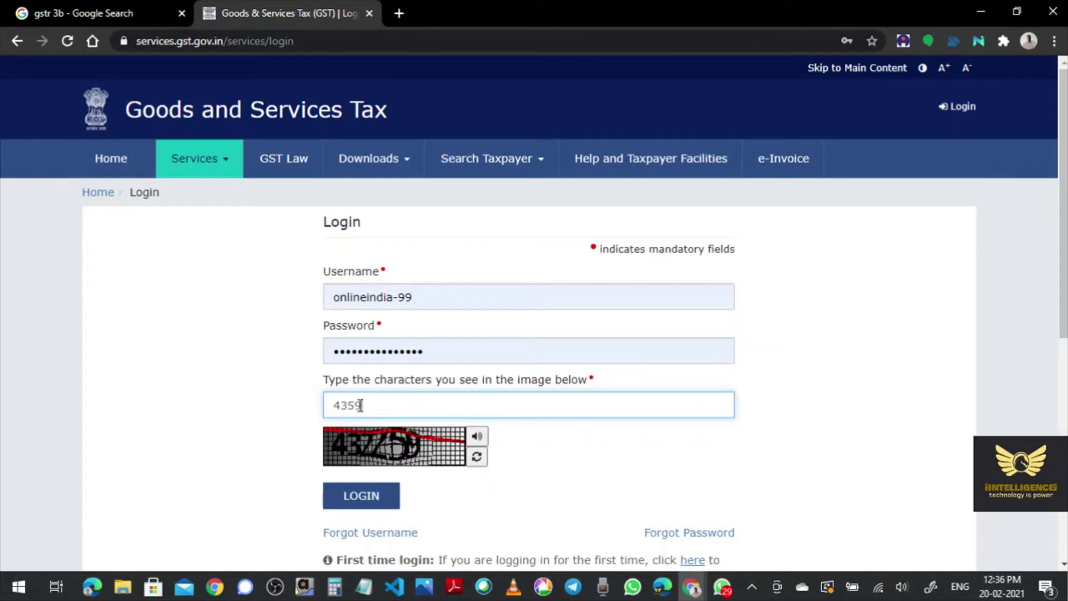
{"action": "left_click", "coordinate": [369, 499]}
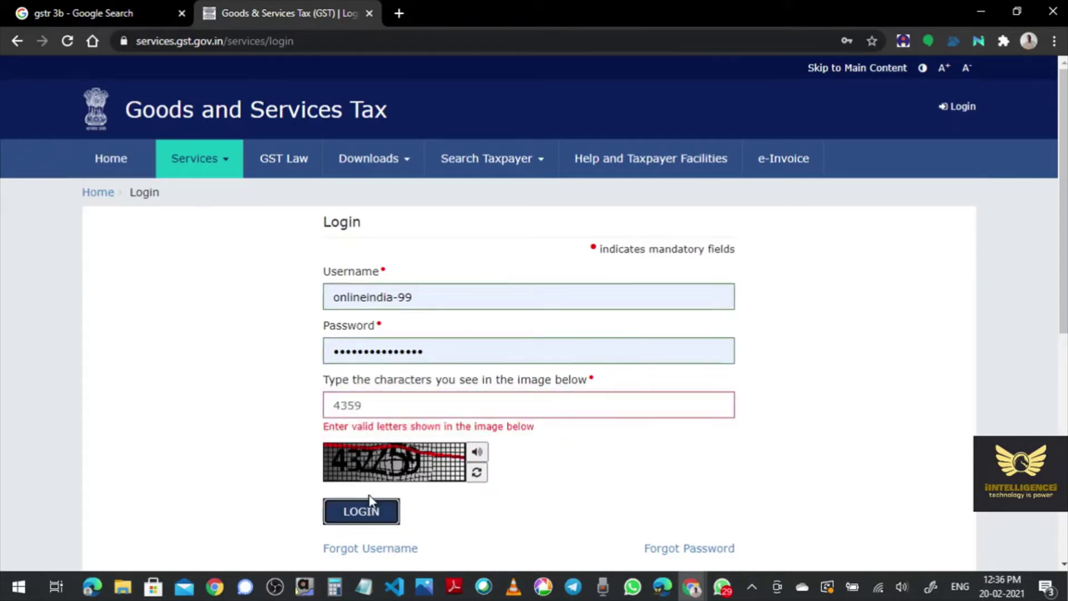
{"action": "left_click", "coordinate": [377, 407]}
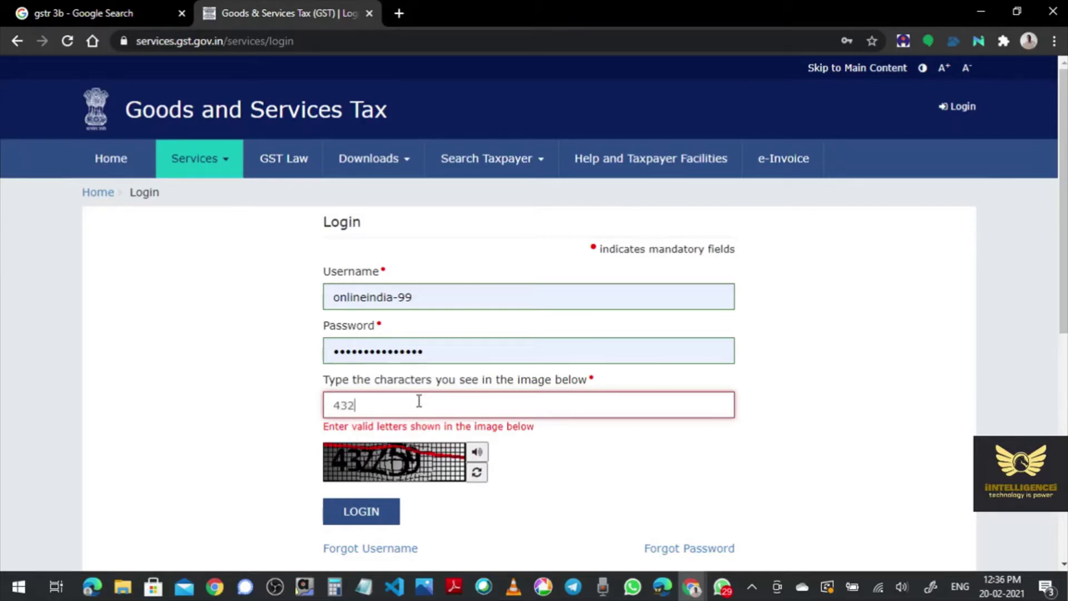
{"action": "type", "text": "25"}
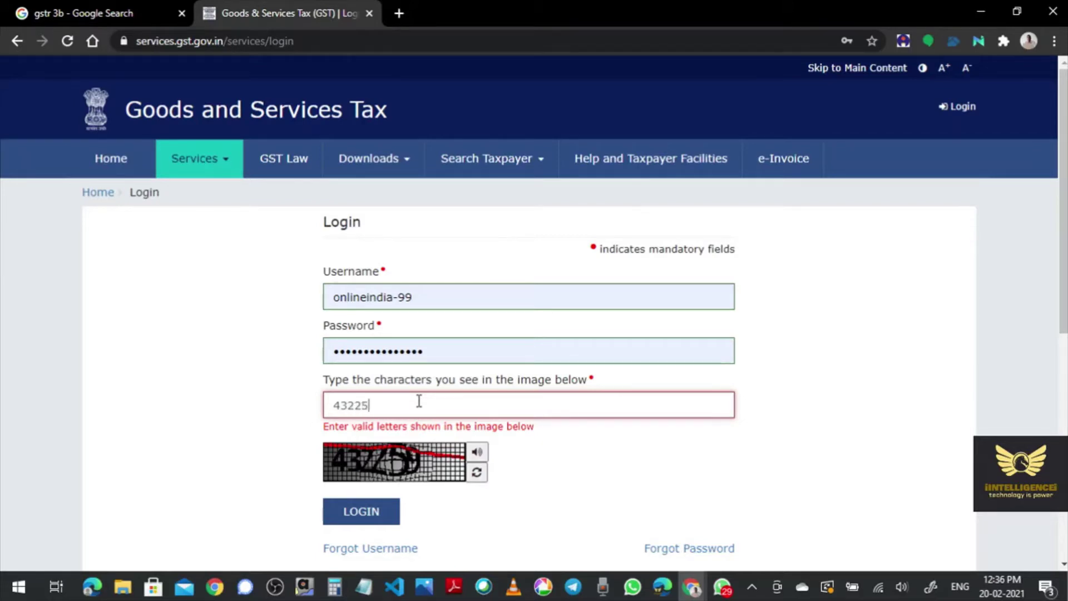
{"action": "type", "text": "9"}
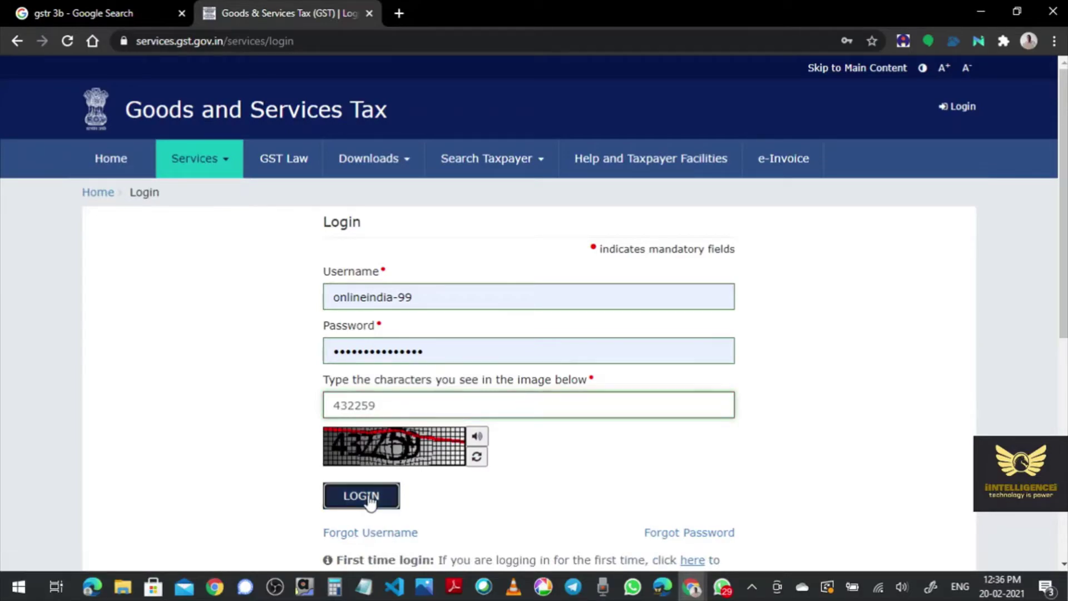
{"action": "left_click", "coordinate": [369, 498]}
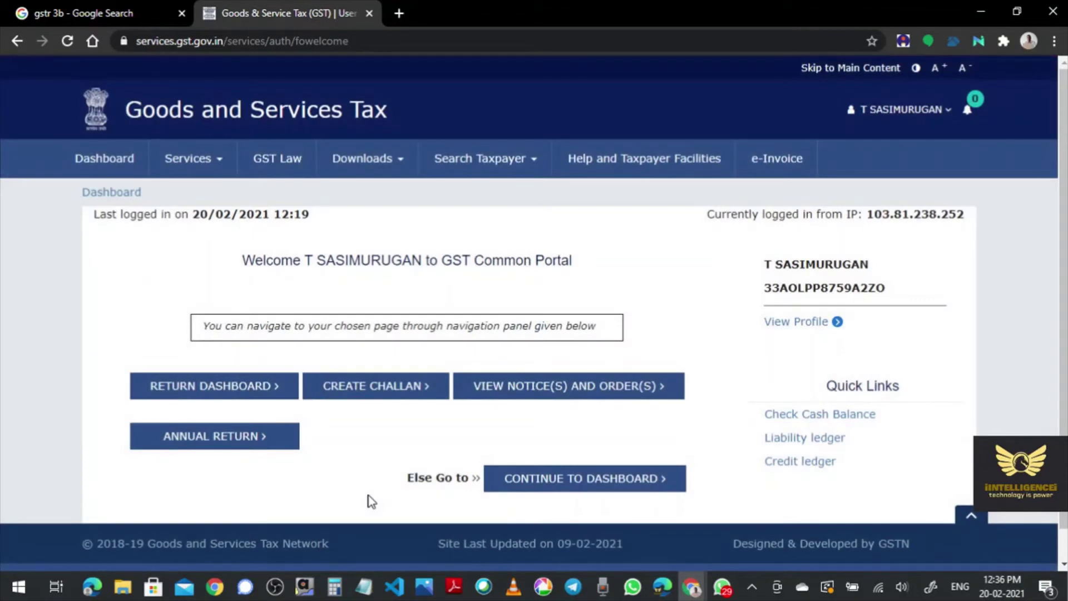
- Search the Returns Dashboard for financial year 2020-21, period January
{"action": "left_click", "coordinate": [238, 391]}
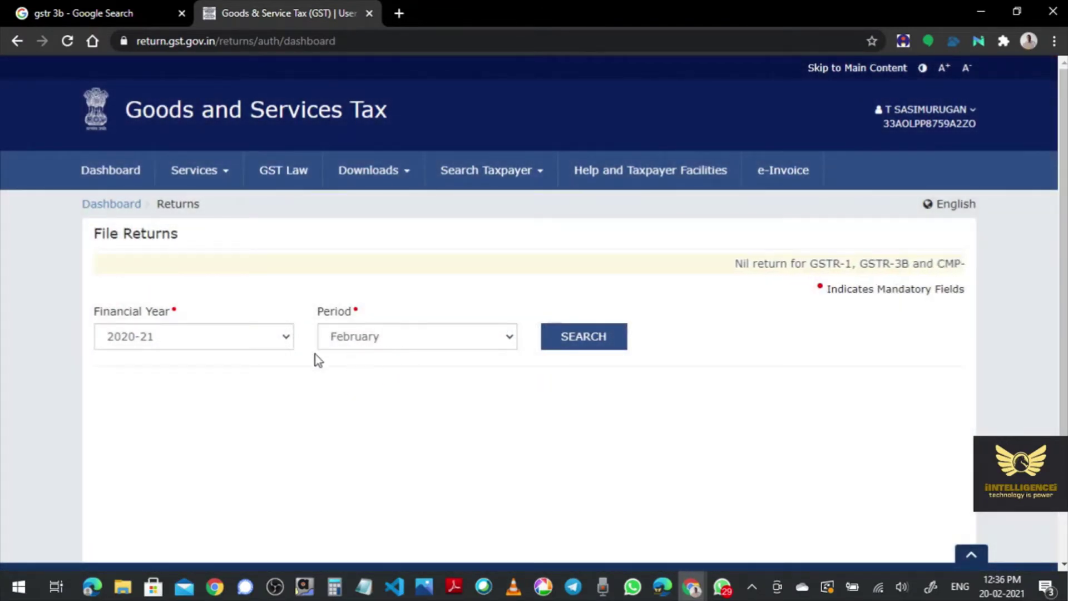
{"action": "left_click", "coordinate": [221, 336]}
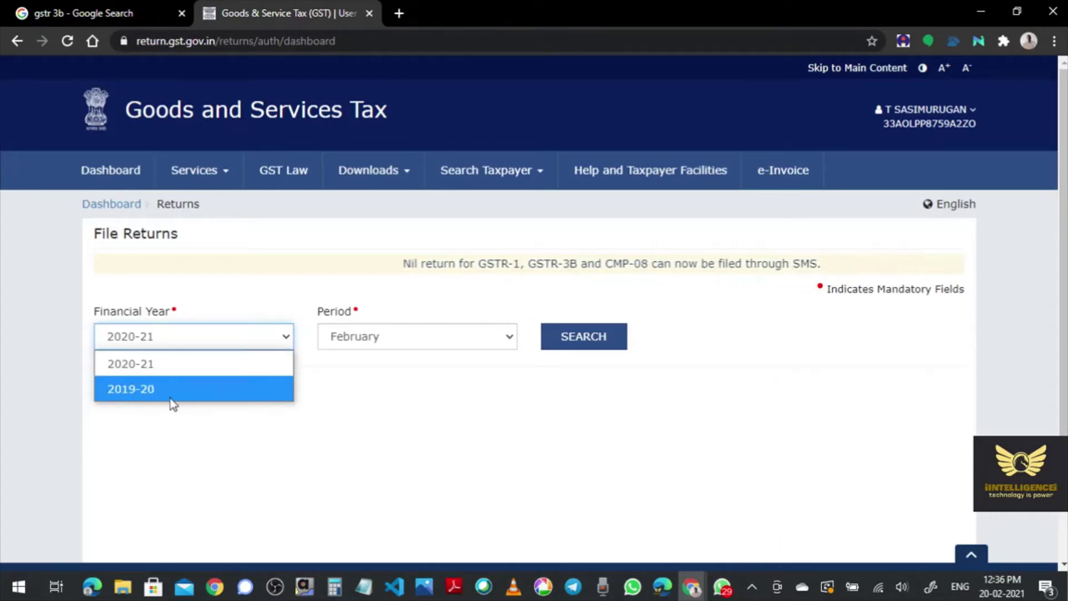
{"action": "left_click", "coordinate": [174, 368]}
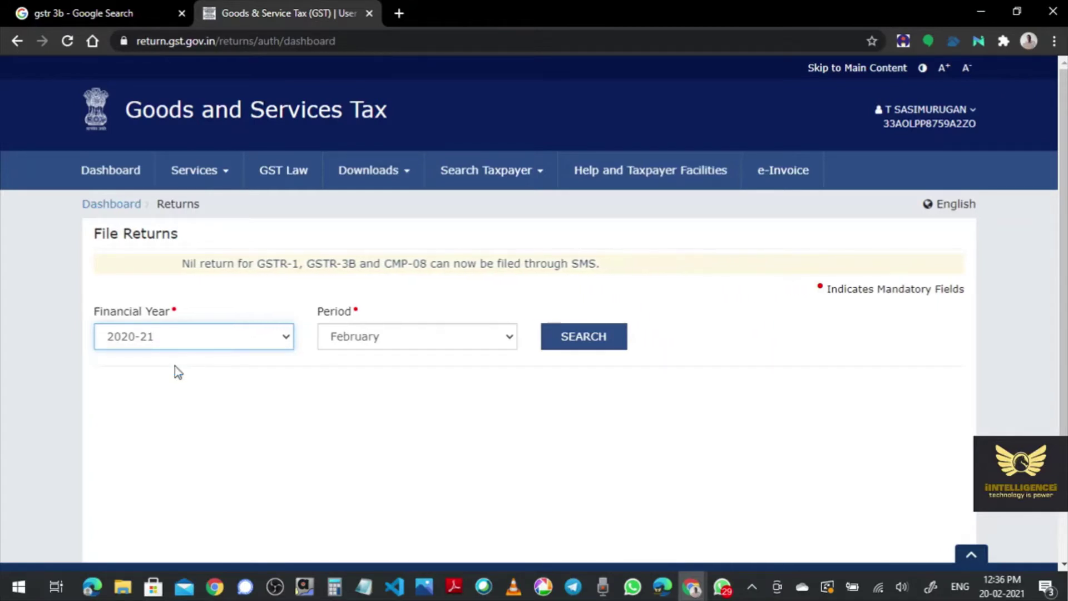
{"action": "left_click", "coordinate": [406, 342]}
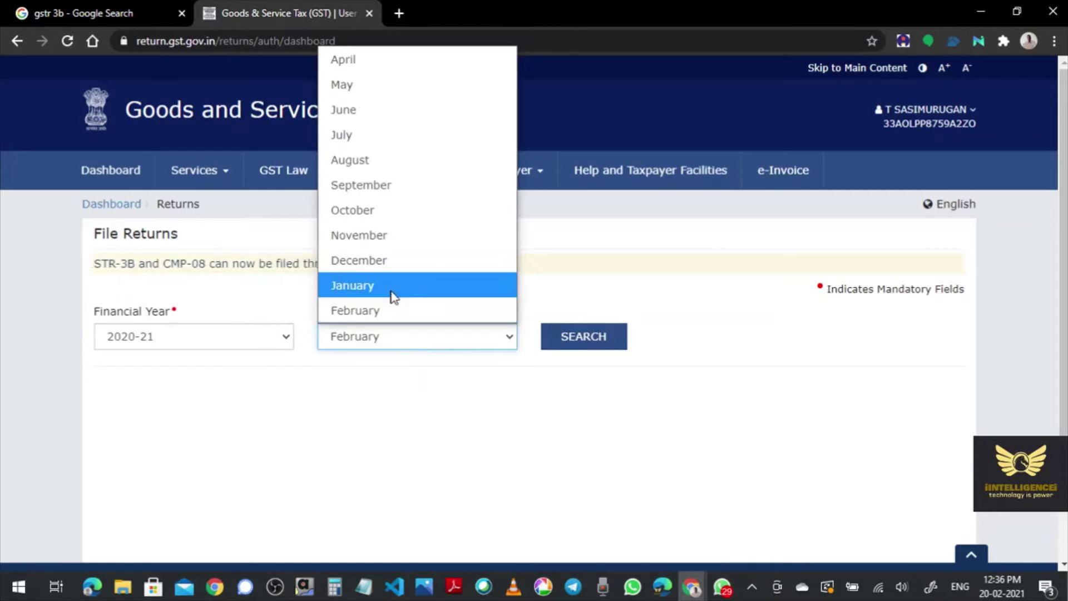
{"action": "left_click", "coordinate": [391, 291]}
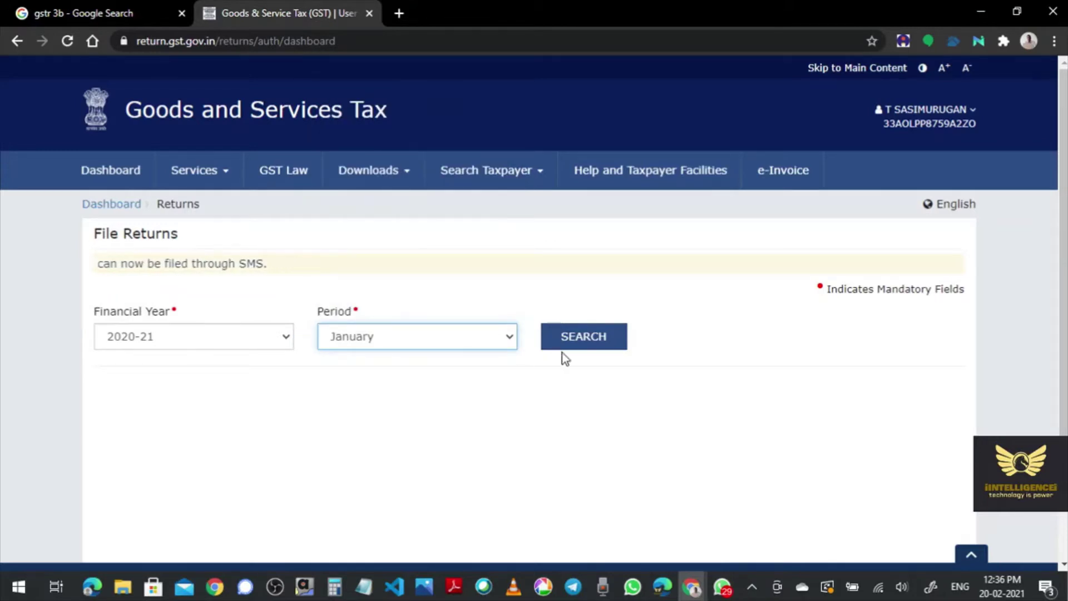
{"action": "left_click", "coordinate": [586, 342]}
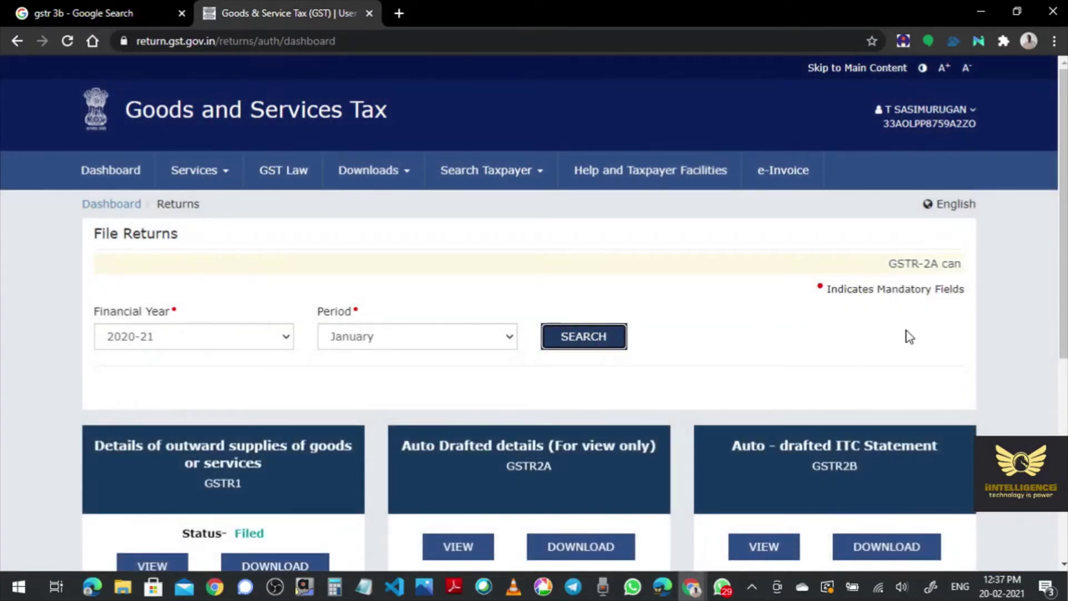
- Prepare the GSTR-3B Monthly Return for January 2020-21 online from its tile
{"action": "scroll", "coordinate": [982, 353], "scroll_direction": "down", "scroll_amount": 1}
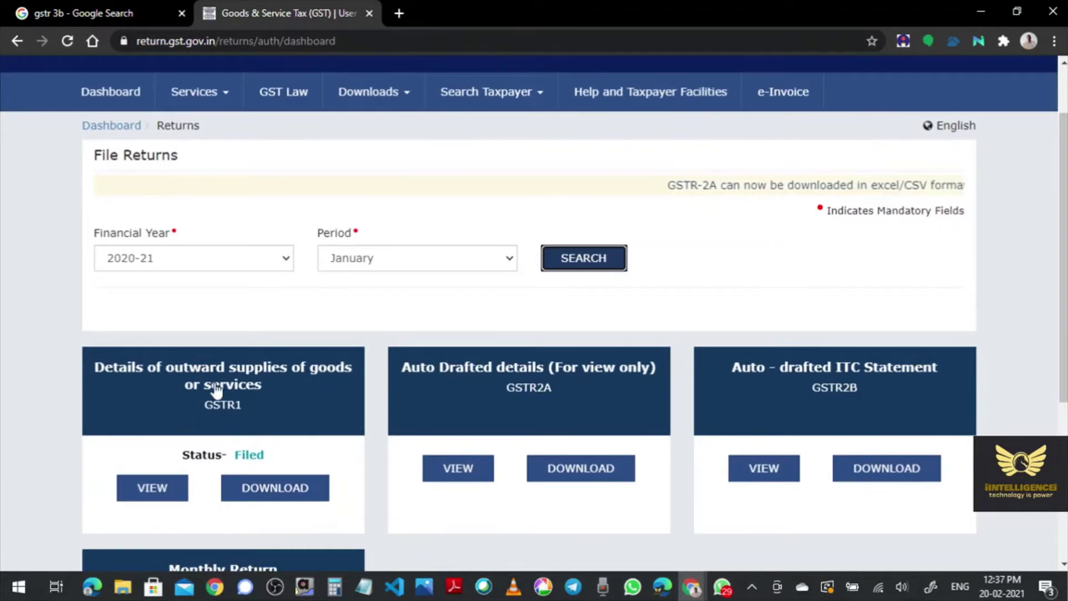
{"action": "scroll", "coordinate": [64, 460], "scroll_direction": "down", "scroll_amount": 4}
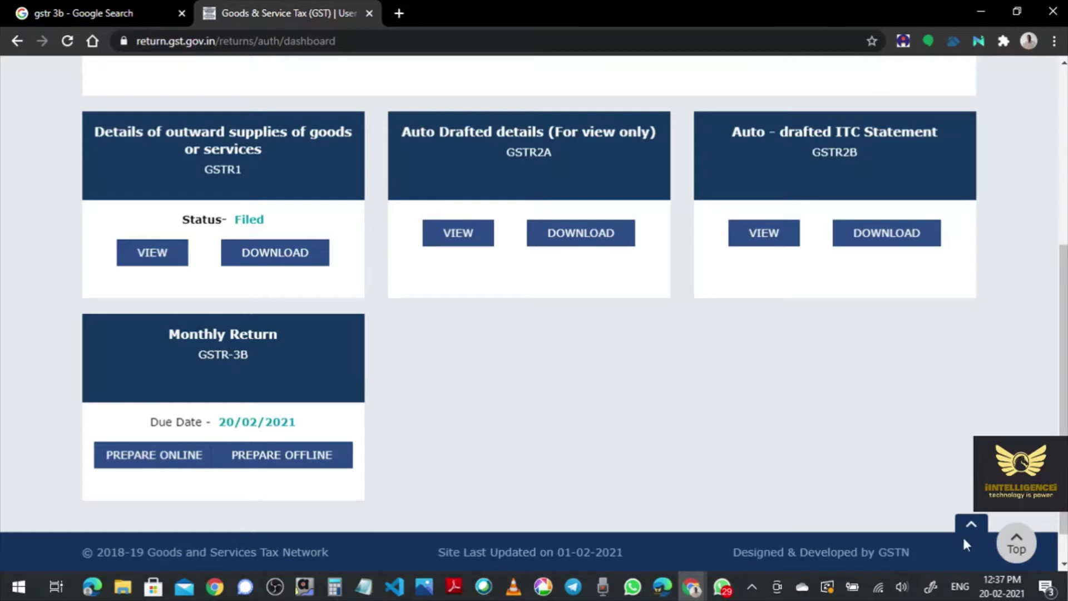
{"action": "mouse_move", "coordinate": [1001, 586]}
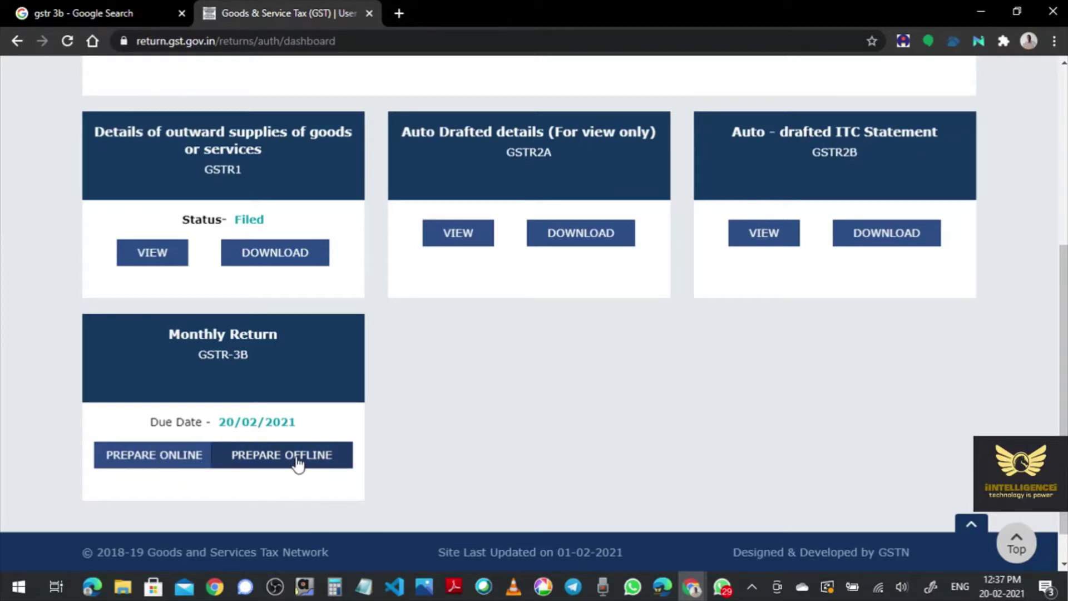
{"action": "left_click", "coordinate": [143, 465]}
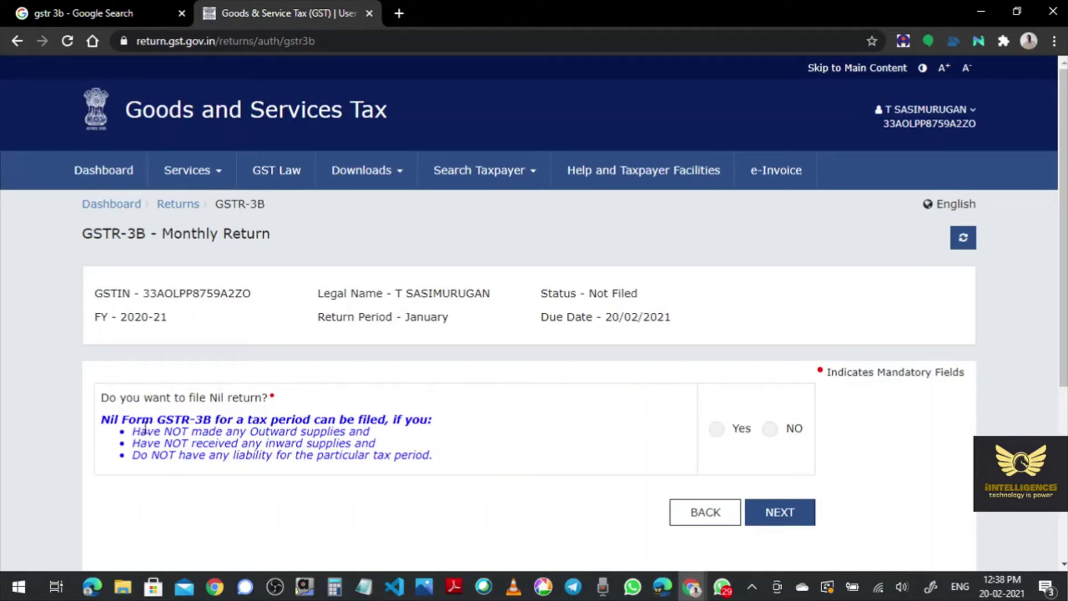
- Answer Yes to filing a Nil GSTR-3B return and continue
{"action": "left_click", "coordinate": [717, 431]}
{"action": "left_click", "coordinate": [787, 513]}
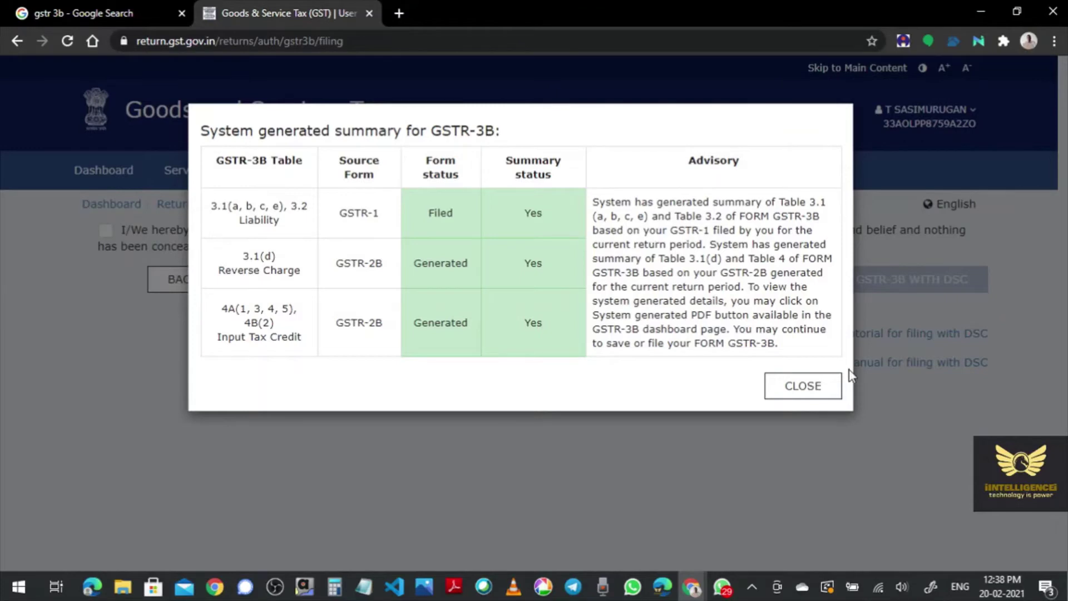
- Dismiss the system-generated summary, affirm the declaration, and select the taxpayer as authorised signatory
{"action": "left_click", "coordinate": [809, 389]}
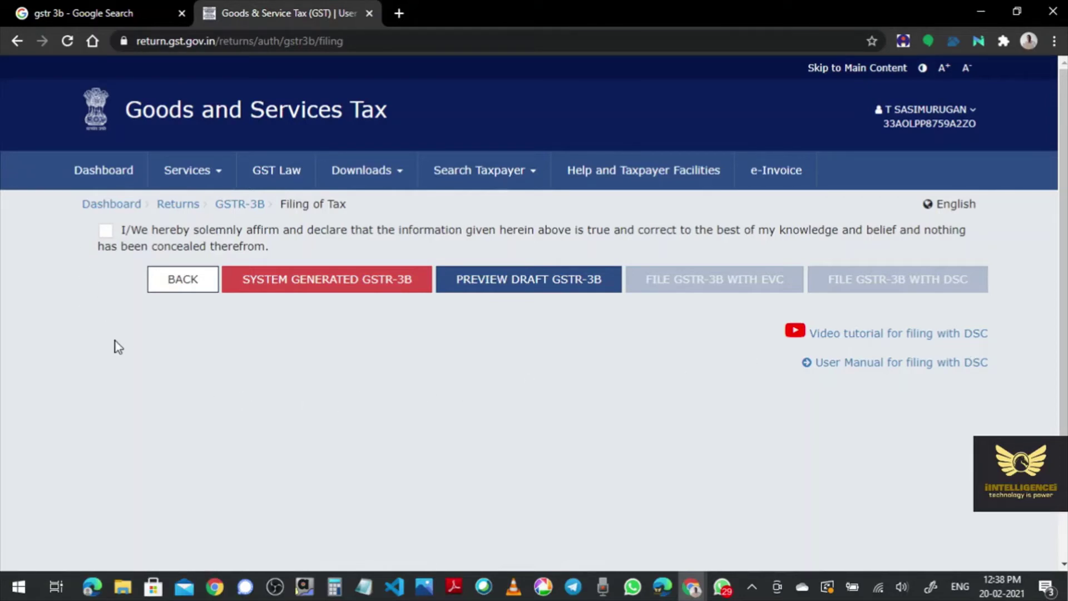
{"action": "left_click", "coordinate": [105, 232]}
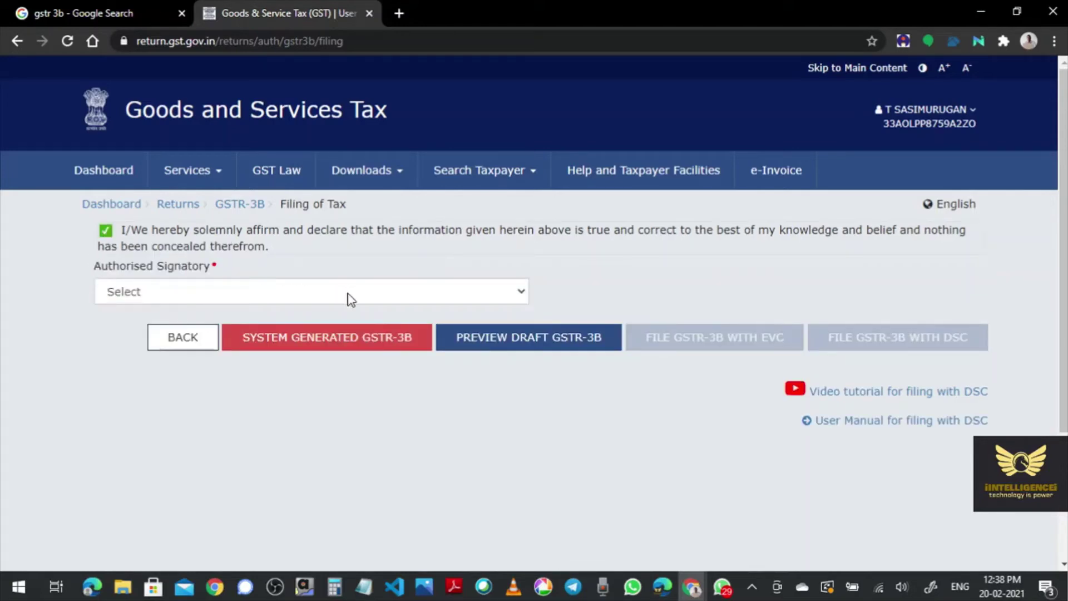
{"action": "left_click", "coordinate": [372, 299]}
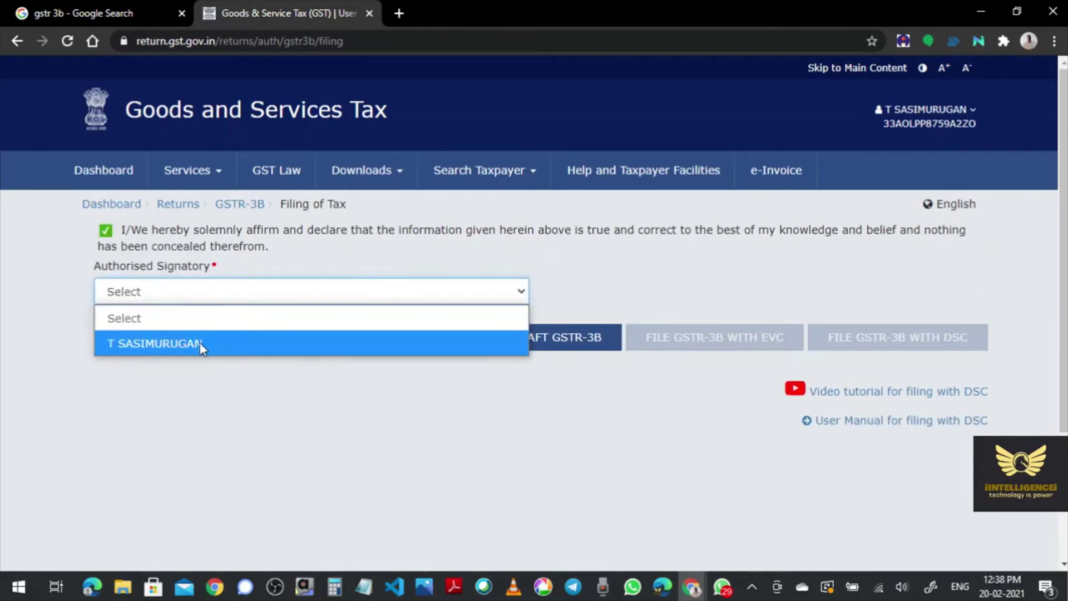
{"action": "left_click", "coordinate": [199, 343]}
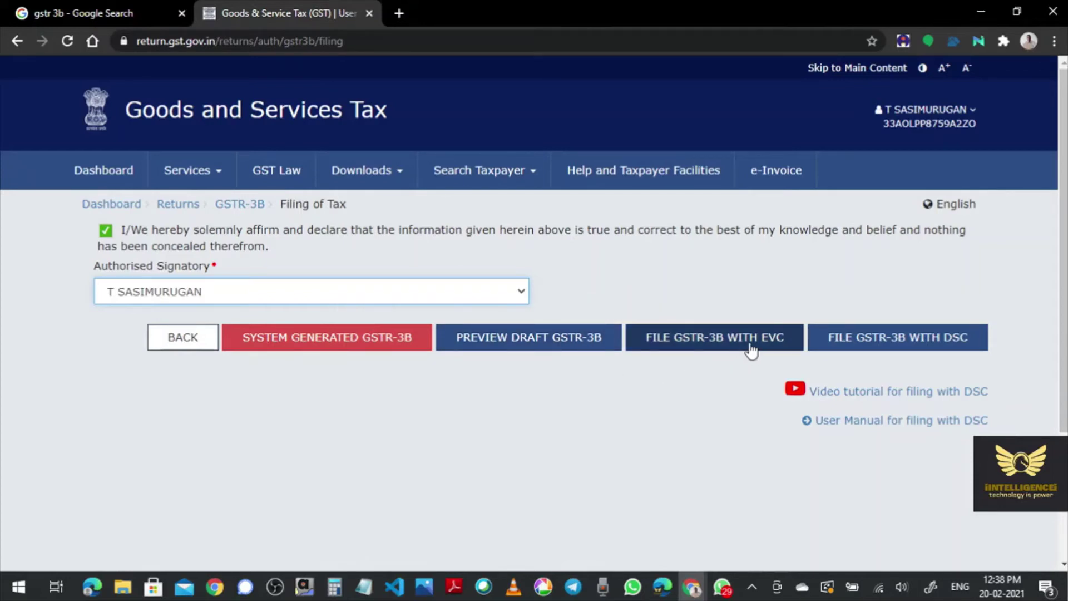
- Preview the draft GSTR-3B and save its PDF to Local Disk (D:)
{"action": "left_click", "coordinate": [548, 347]}
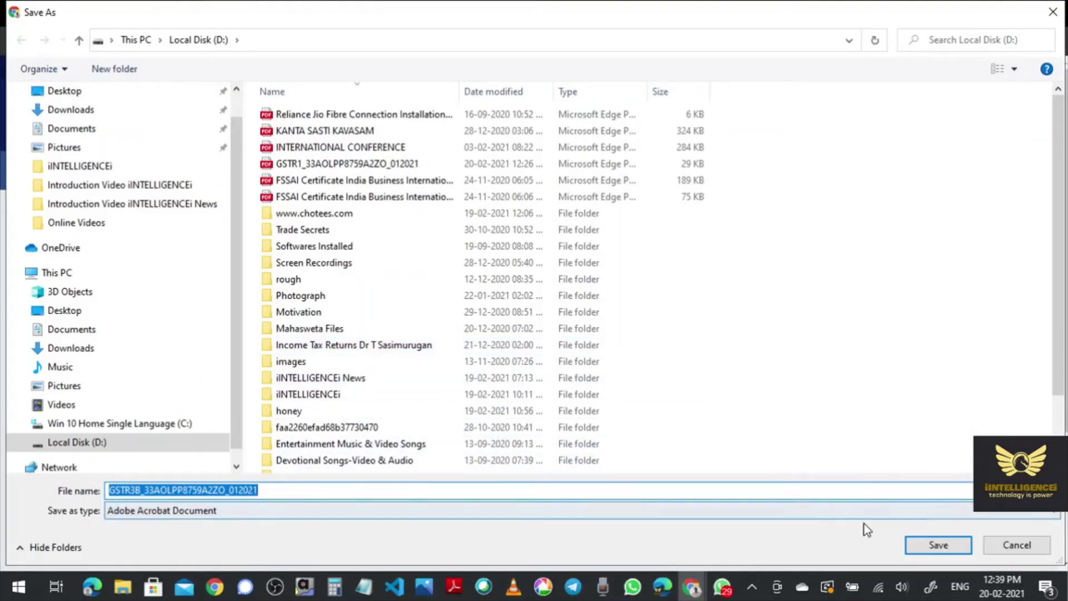
{"action": "left_click", "coordinate": [926, 545]}
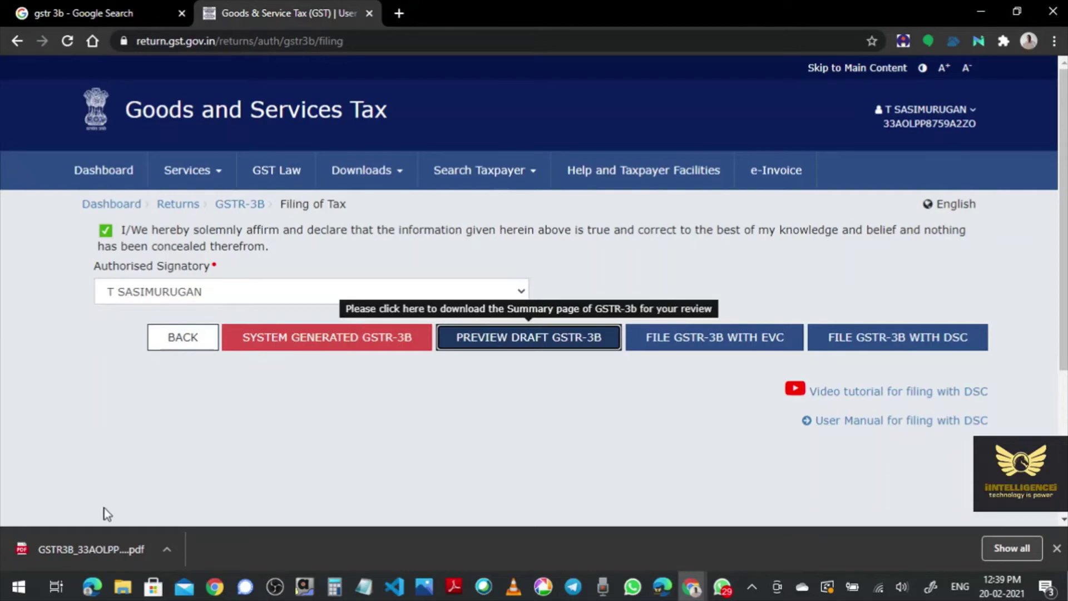
- Open the downloaded draft GSTR-3B PDF, read through its three pages, then close it
{"action": "left_click", "coordinate": [75, 547]}
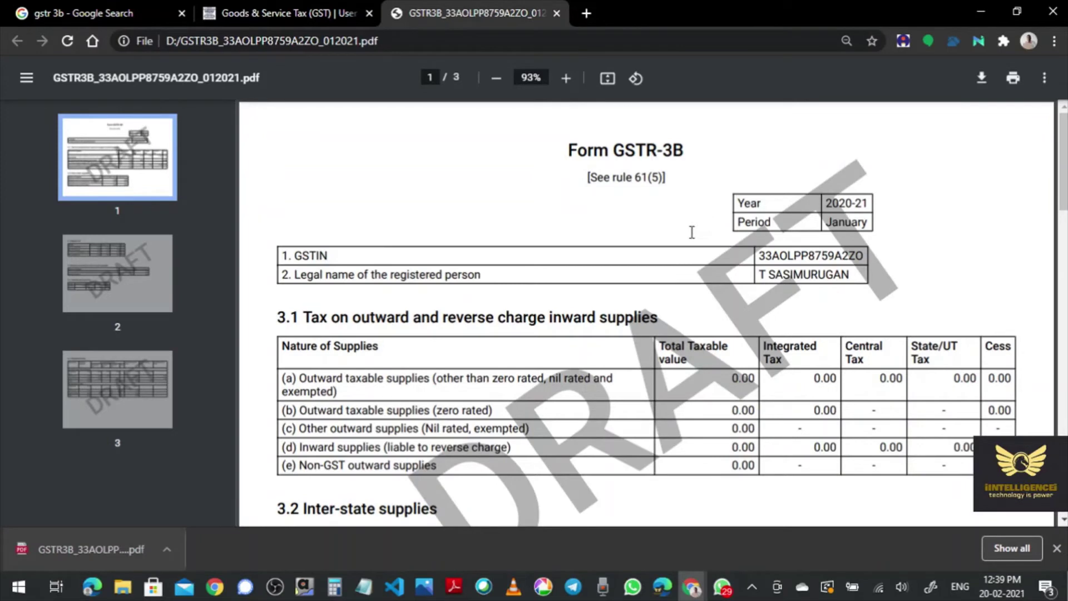
{"action": "scroll", "coordinate": [692, 232], "scroll_direction": "down", "scroll_amount": 3}
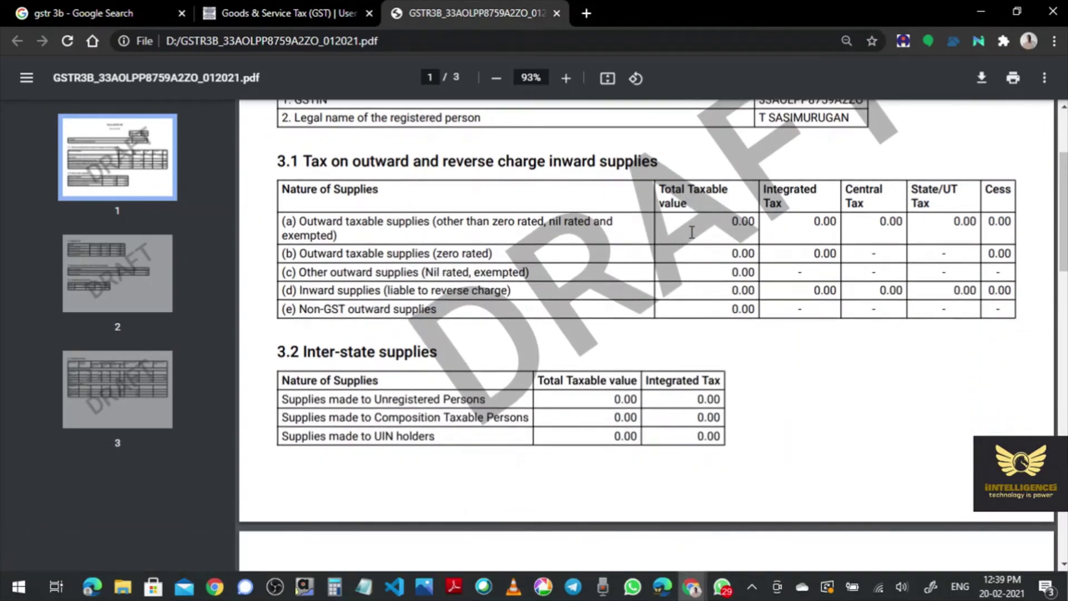
{"action": "scroll", "coordinate": [691, 232], "scroll_direction": "up", "scroll_amount": 3}
{"action": "scroll", "coordinate": [691, 232], "scroll_direction": "down", "scroll_amount": 6}
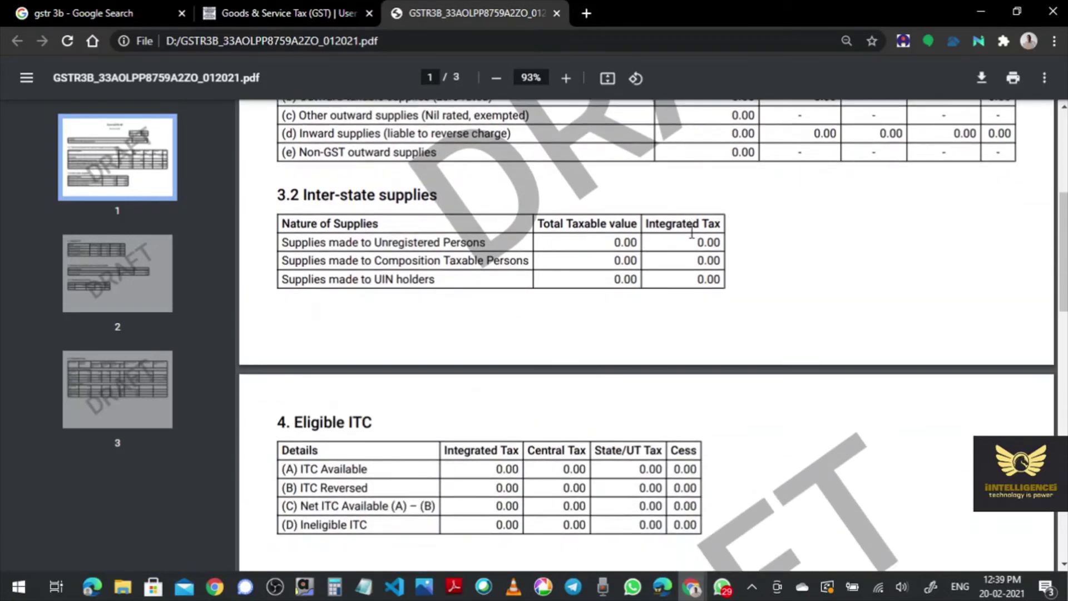
{"action": "scroll", "coordinate": [691, 232], "scroll_direction": "down", "scroll_amount": 8}
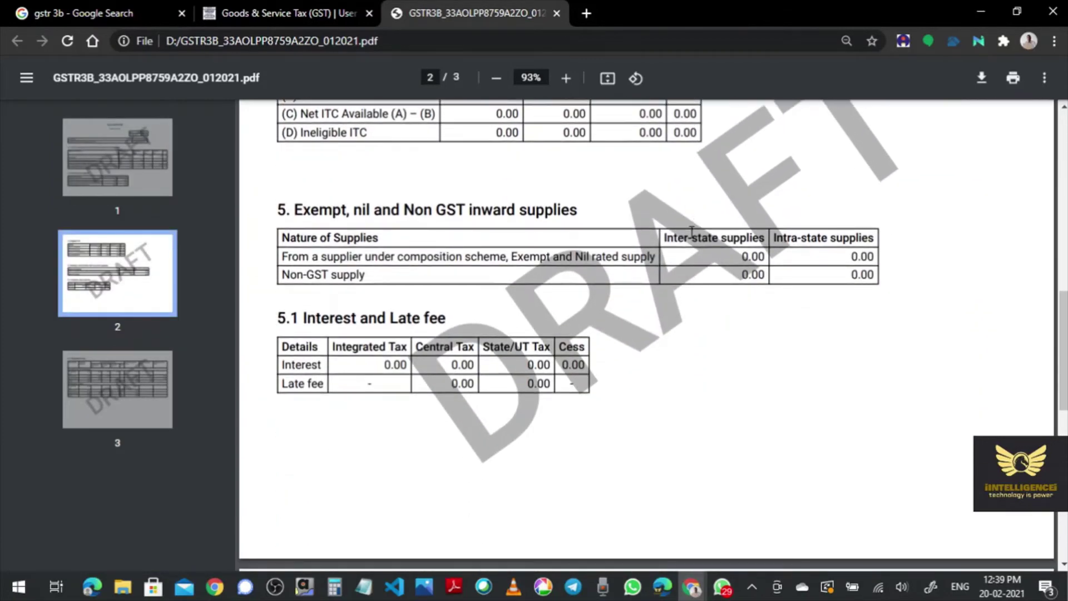
{"action": "scroll", "coordinate": [691, 232], "scroll_direction": "down", "scroll_amount": 7}
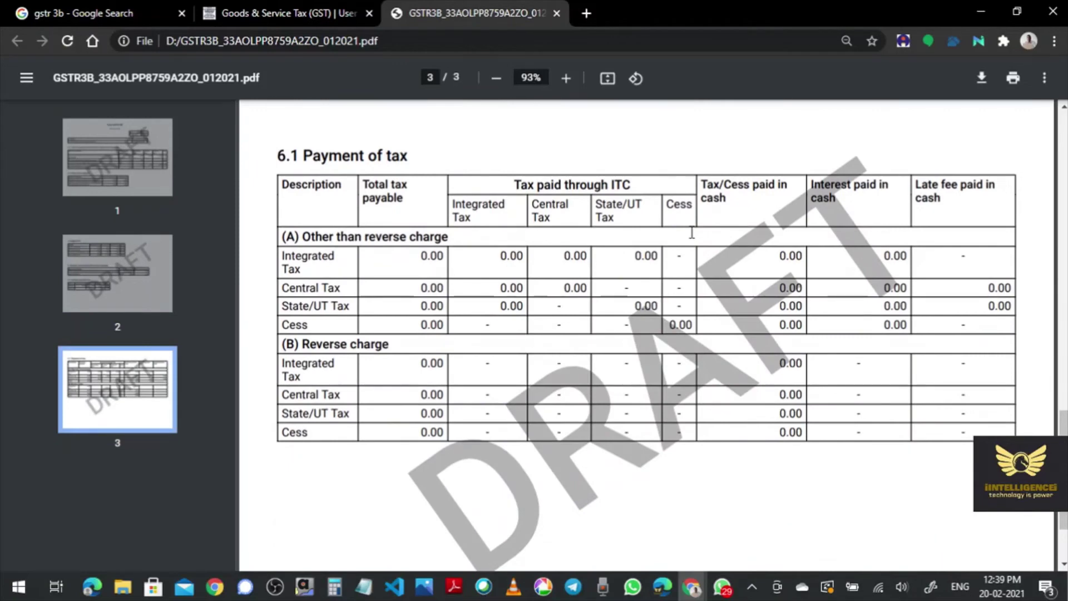
{"action": "scroll", "coordinate": [691, 232], "scroll_direction": "down", "scroll_amount": 2}
{"action": "scroll", "coordinate": [691, 232], "scroll_direction": "up", "scroll_amount": 20}
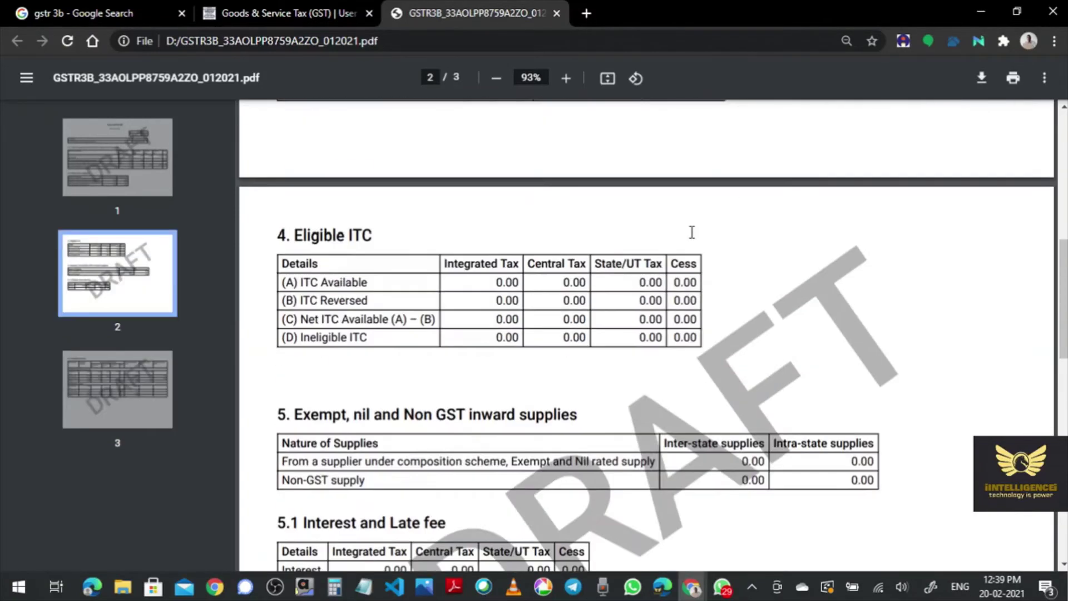
{"action": "left_click", "coordinate": [556, 12]}
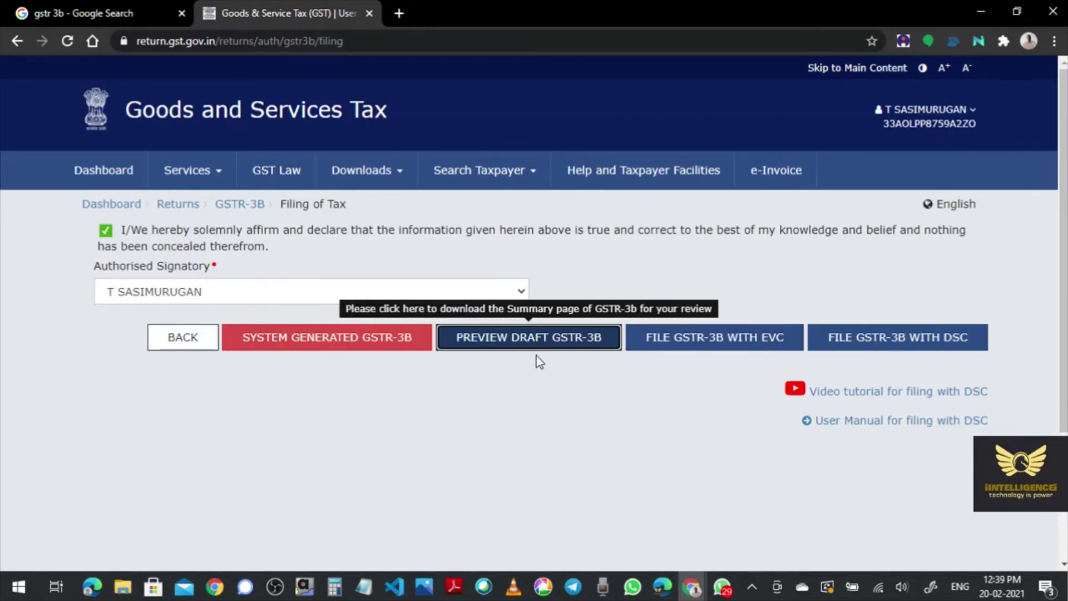
- Choose File GSTR-3B with EVC, bringing up the late-fee Info notice
{"action": "left_click", "coordinate": [721, 349]}
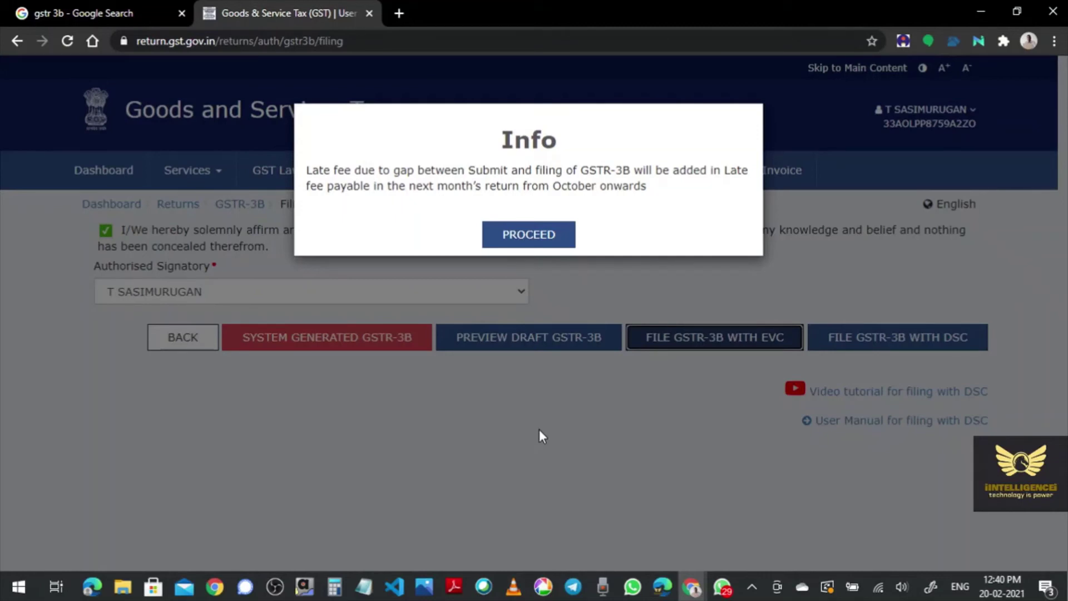
- Acknowledge the late-fee notice and file the January 2021 GSTR-3B by verifying the EVC one-time password
{"action": "left_click", "coordinate": [535, 238]}
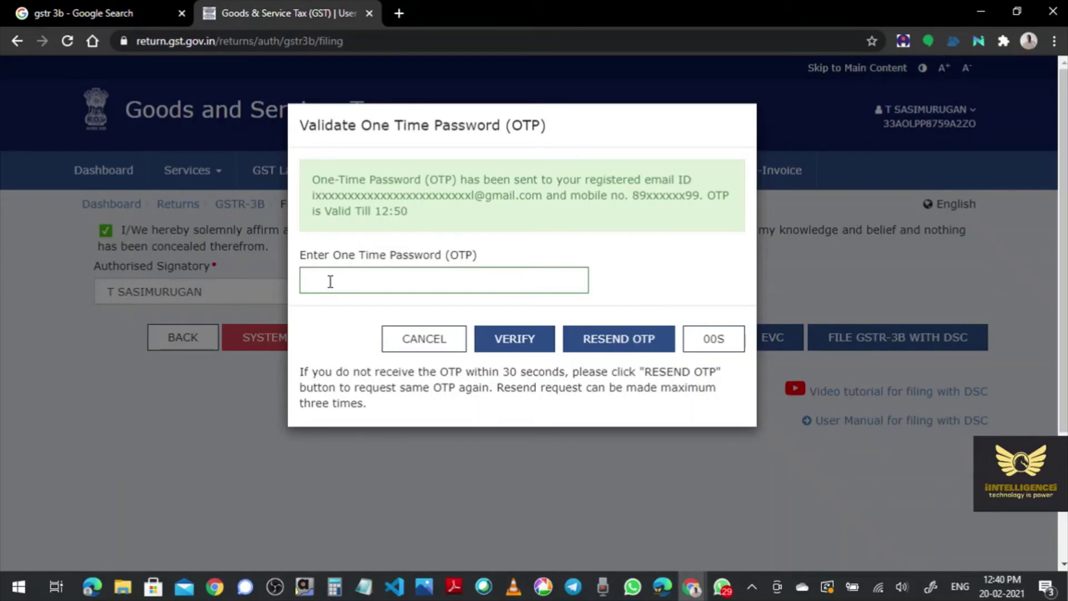
{"action": "left_click", "coordinate": [330, 281]}
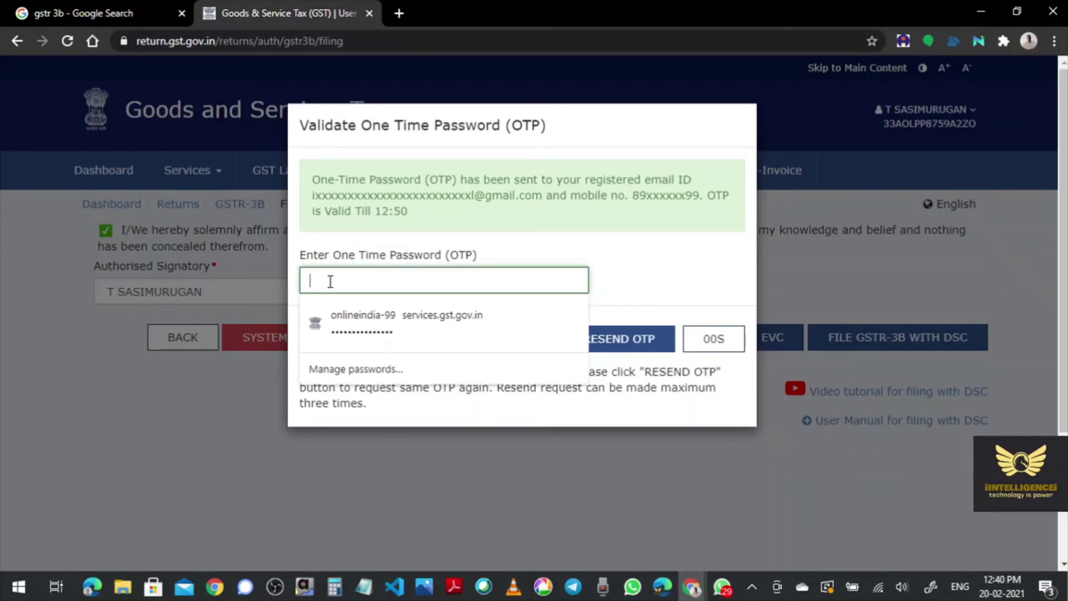
{"action": "type", "text": "•"}
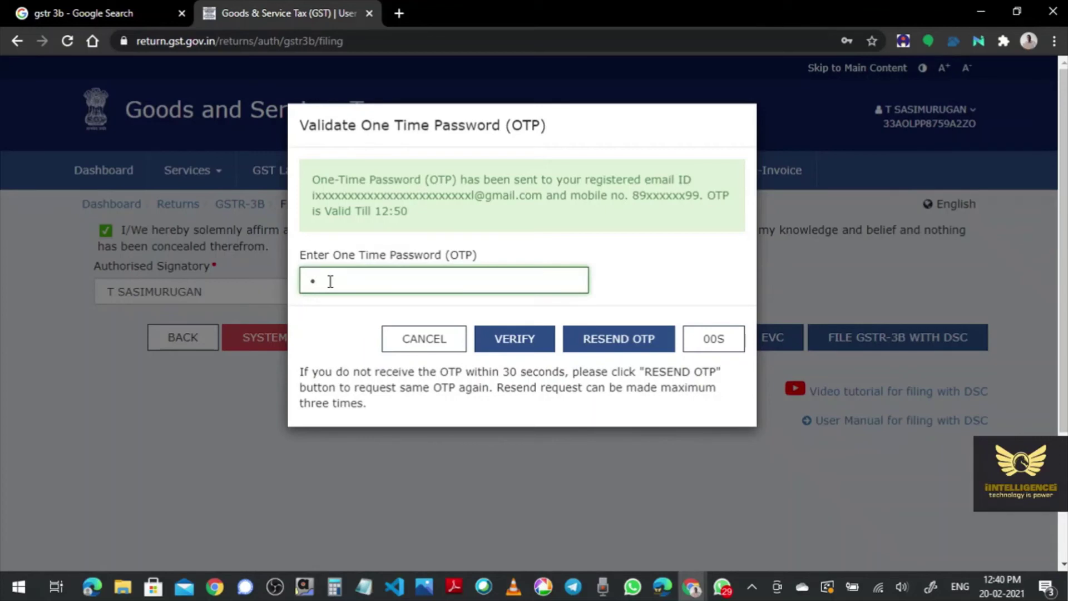
{"action": "type", "text": "•••••"}
{"action": "left_click", "coordinate": [515, 345]}
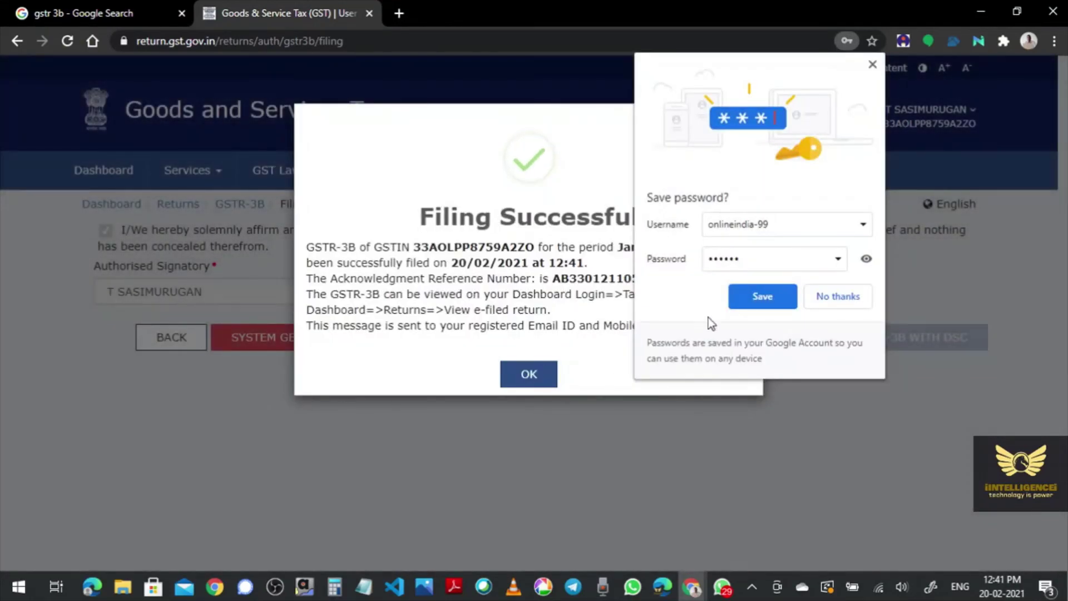
- Decline Chrome's offer to save the OTP and close the Filing Successful message
{"action": "left_click", "coordinate": [859, 296]}
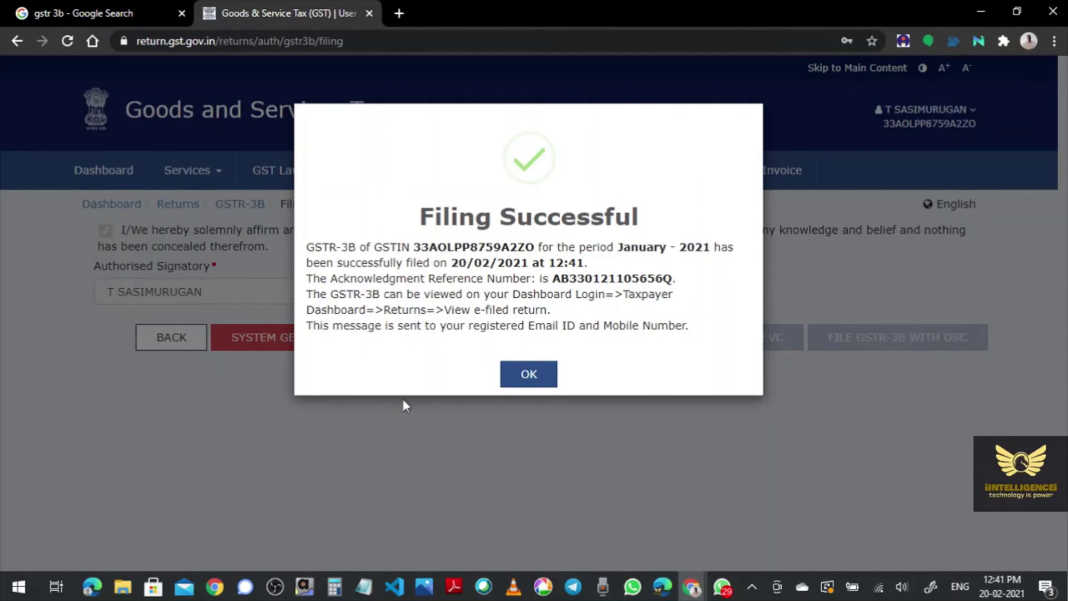
{"action": "left_click", "coordinate": [527, 375]}
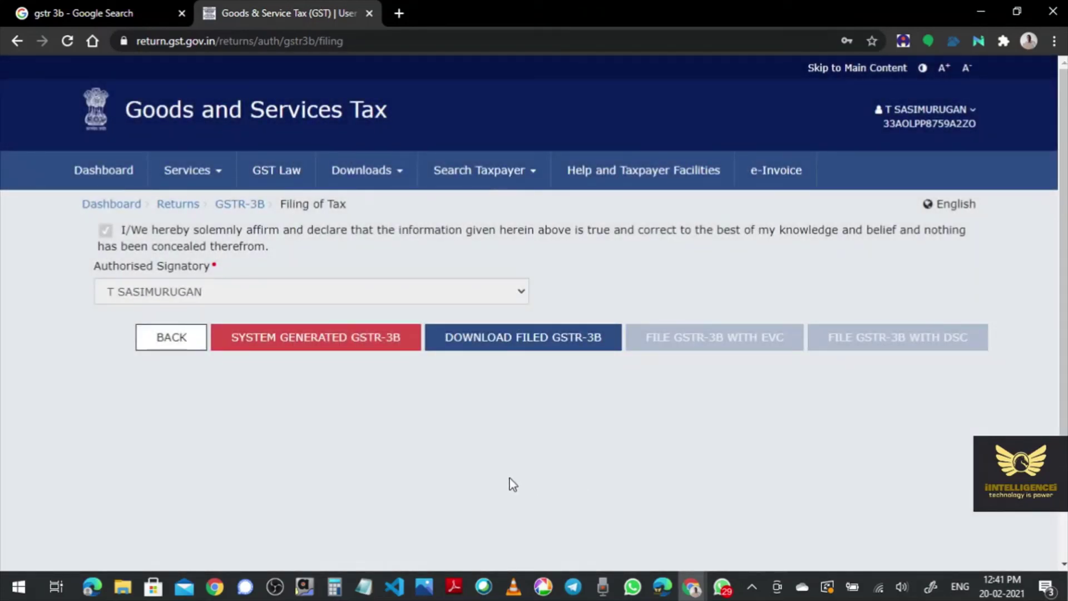
- Return to the returns dashboard and search returns for 2020-21, January
{"action": "left_click", "coordinate": [184, 210]}
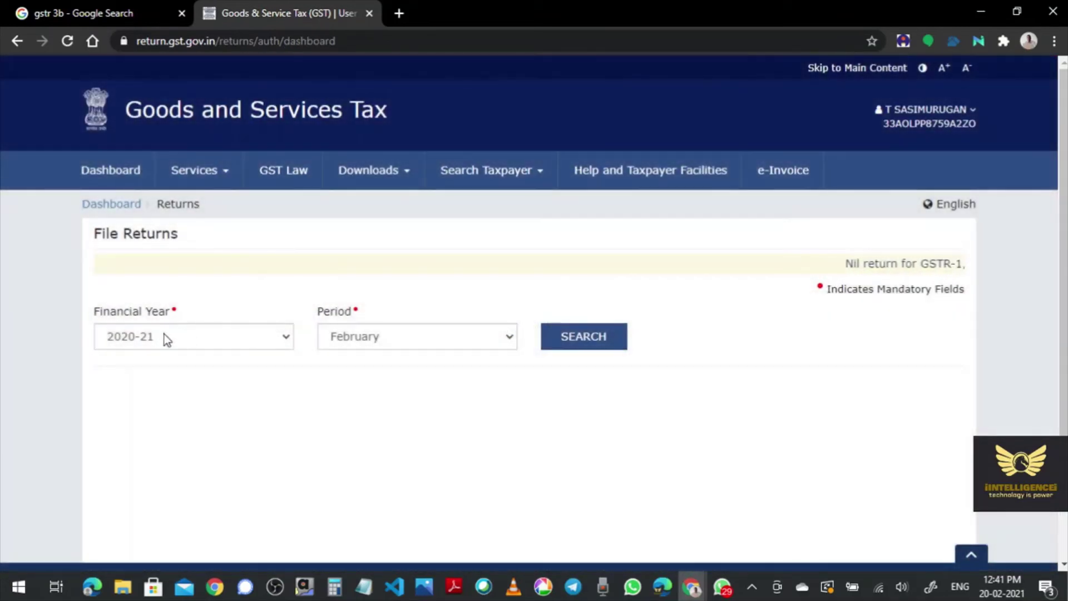
{"action": "left_click", "coordinate": [369, 339]}
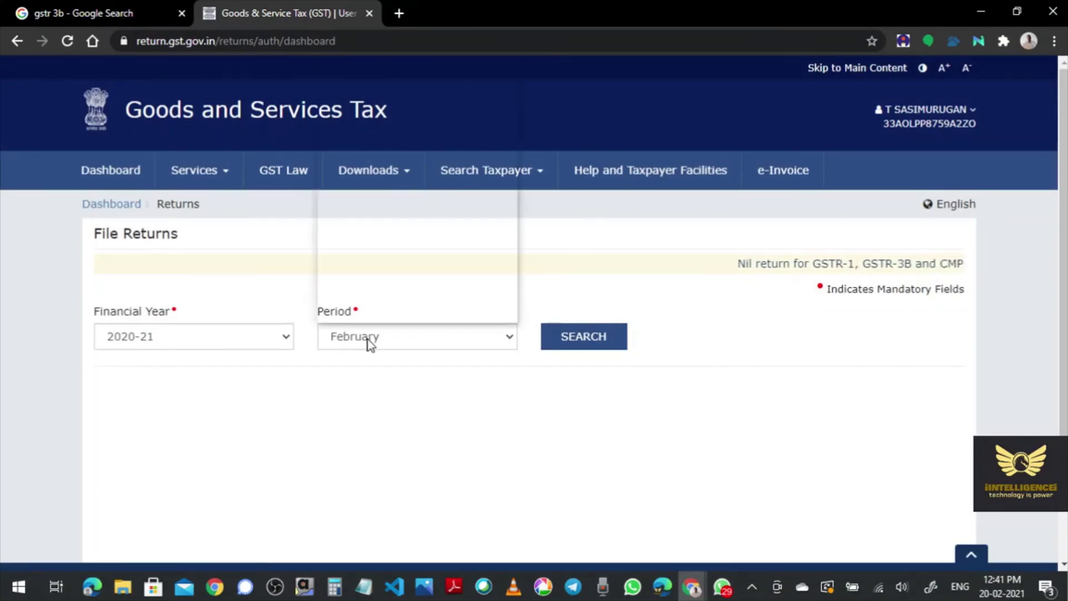
{"action": "left_click", "coordinate": [381, 286]}
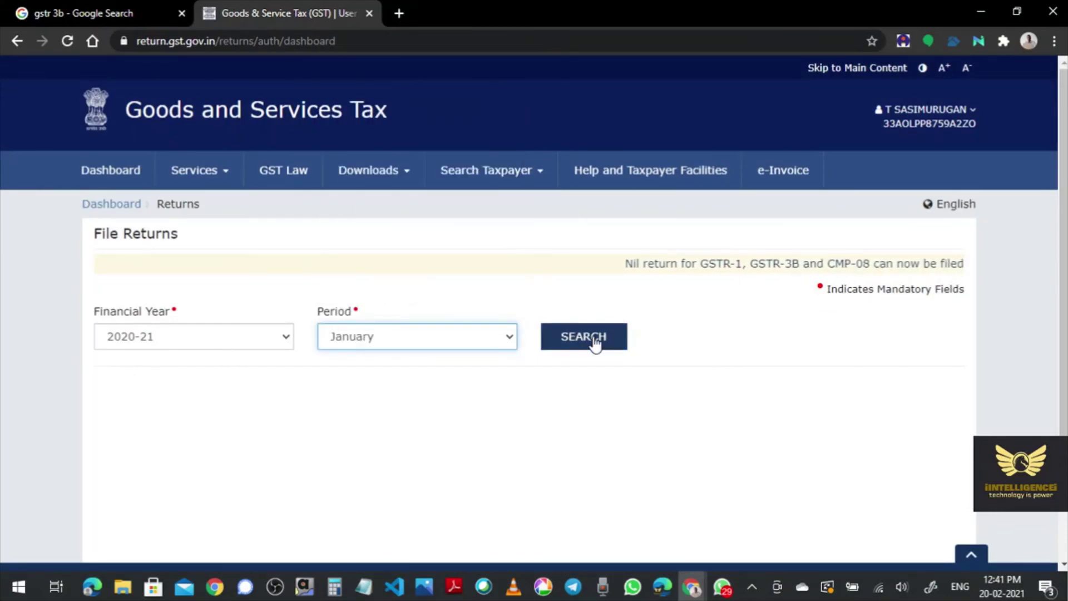
{"action": "left_click", "coordinate": [593, 339]}
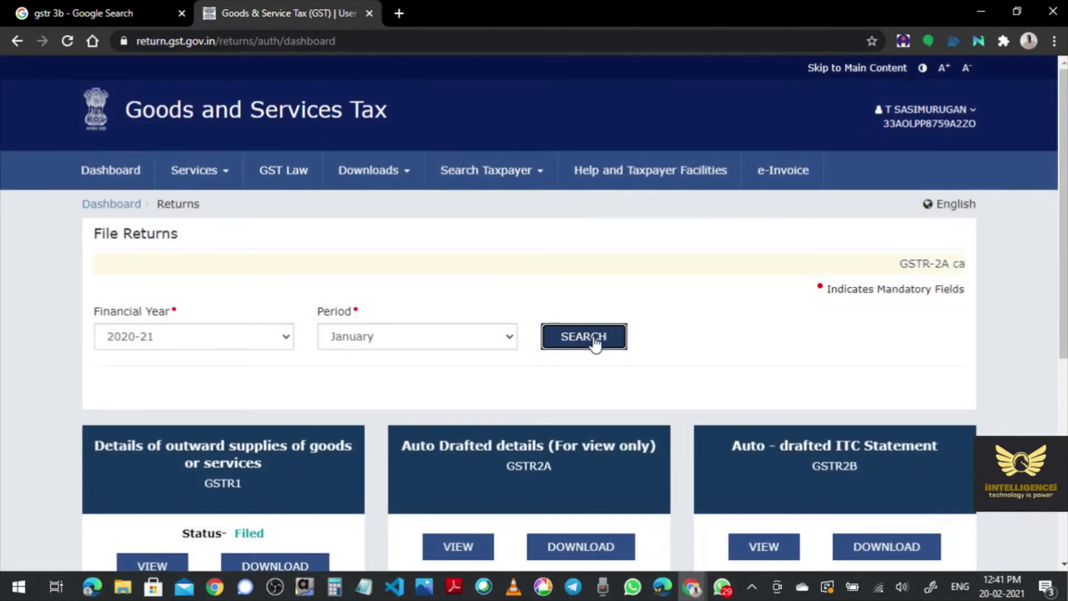
- Confirm the GSTR-3B Monthly Return tile shows status Filed, then log out of the portal
{"action": "scroll", "coordinate": [51, 463], "scroll_direction": "down", "scroll_amount": 3}
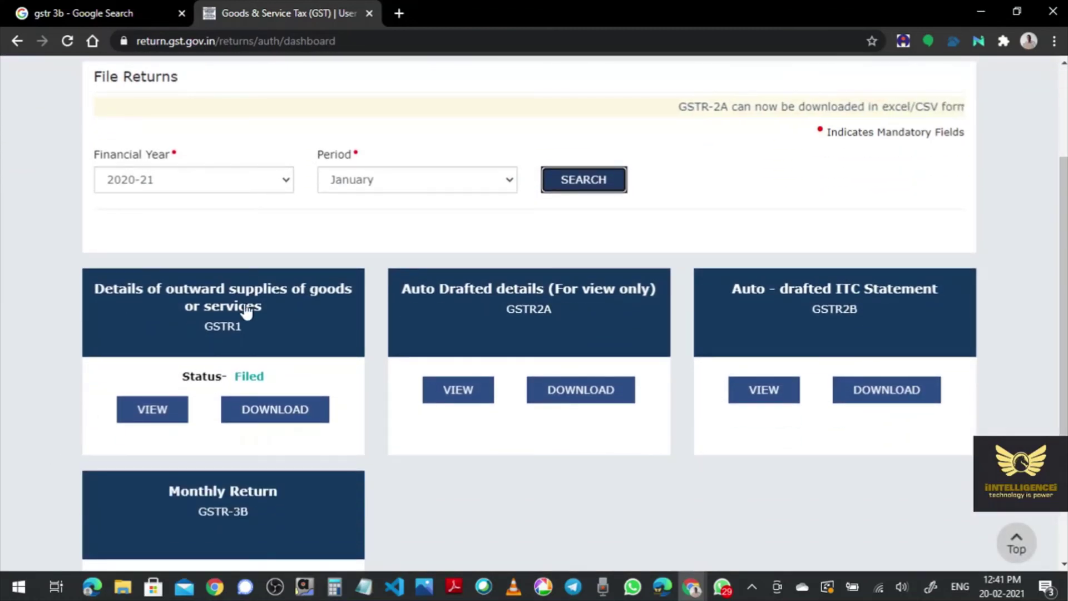
{"action": "scroll", "coordinate": [39, 399], "scroll_direction": "down", "scroll_amount": 3}
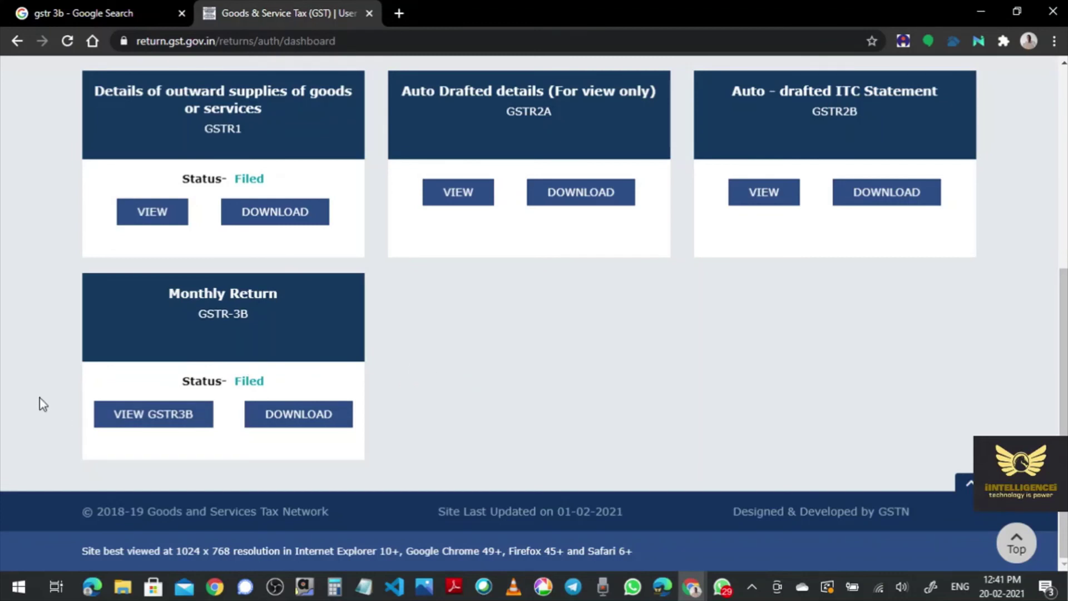
{"action": "scroll", "coordinate": [39, 398], "scroll_direction": "up", "scroll_amount": 1}
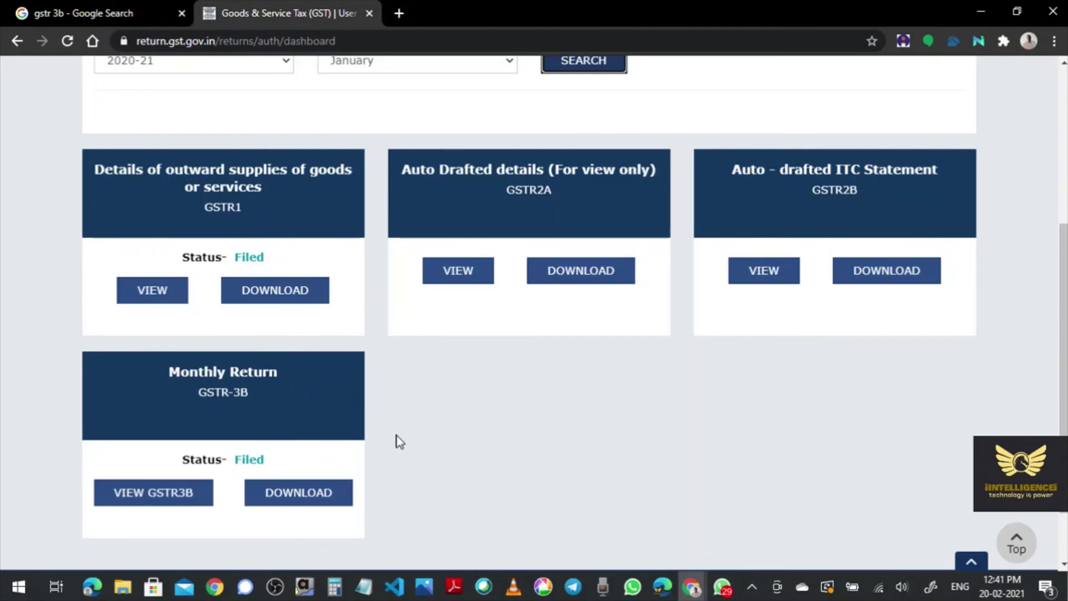
{"action": "scroll", "coordinate": [399, 441], "scroll_direction": "down", "scroll_amount": 1}
{"action": "scroll", "coordinate": [399, 441], "scroll_direction": "up", "scroll_amount": 5}
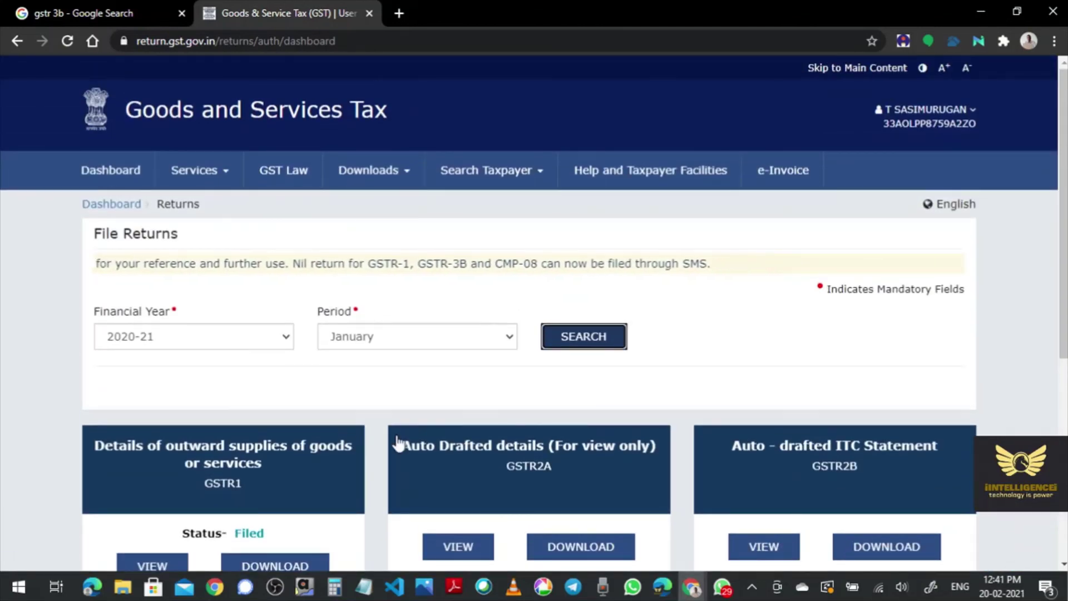
{"action": "scroll", "coordinate": [397, 442], "scroll_direction": "down", "scroll_amount": 5}
{"action": "scroll", "coordinate": [397, 441], "scroll_direction": "up", "scroll_amount": 1}
{"action": "scroll", "coordinate": [396, 435], "scroll_direction": "up", "scroll_amount": 3}
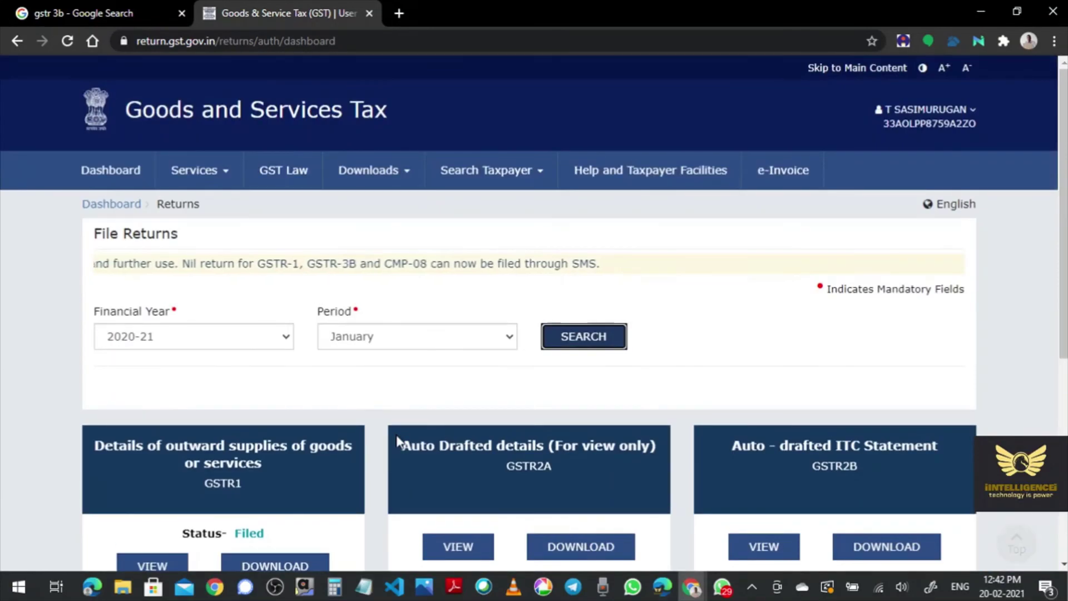
{"action": "left_click", "coordinate": [971, 120]}
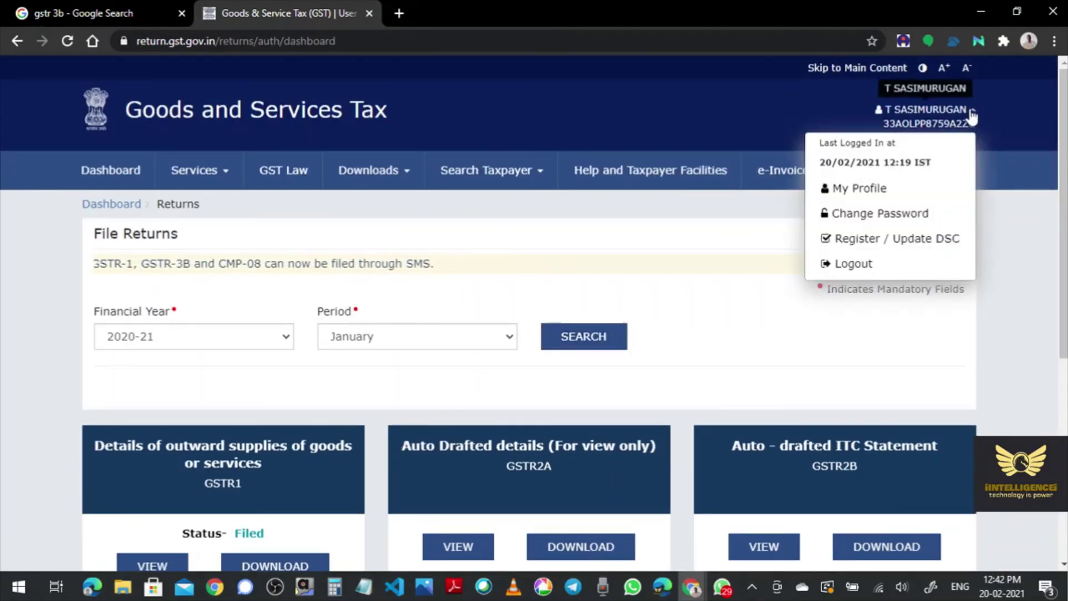
{"action": "left_click", "coordinate": [854, 270]}
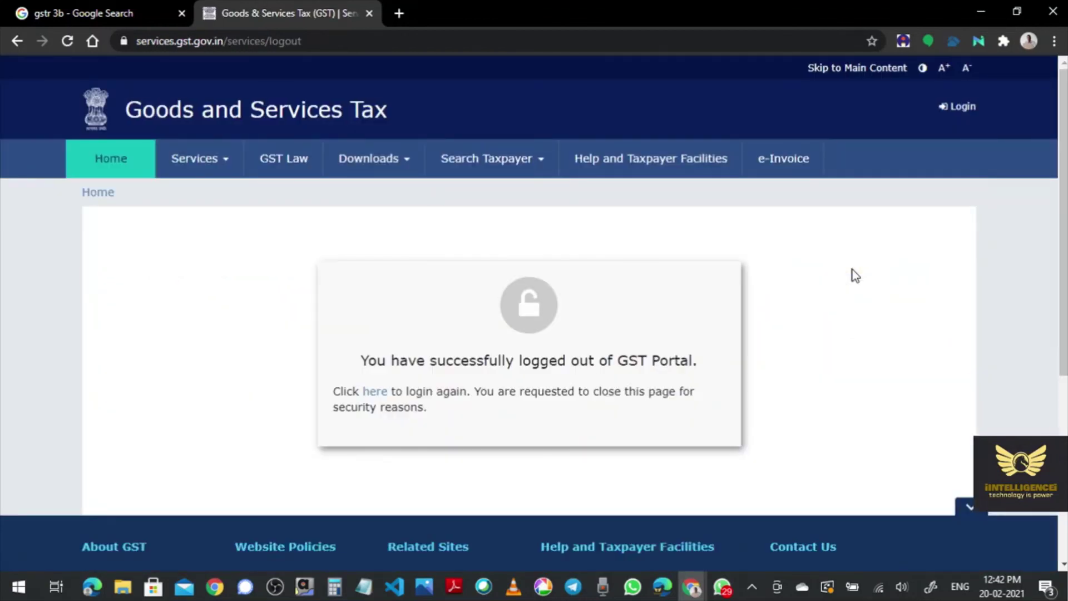